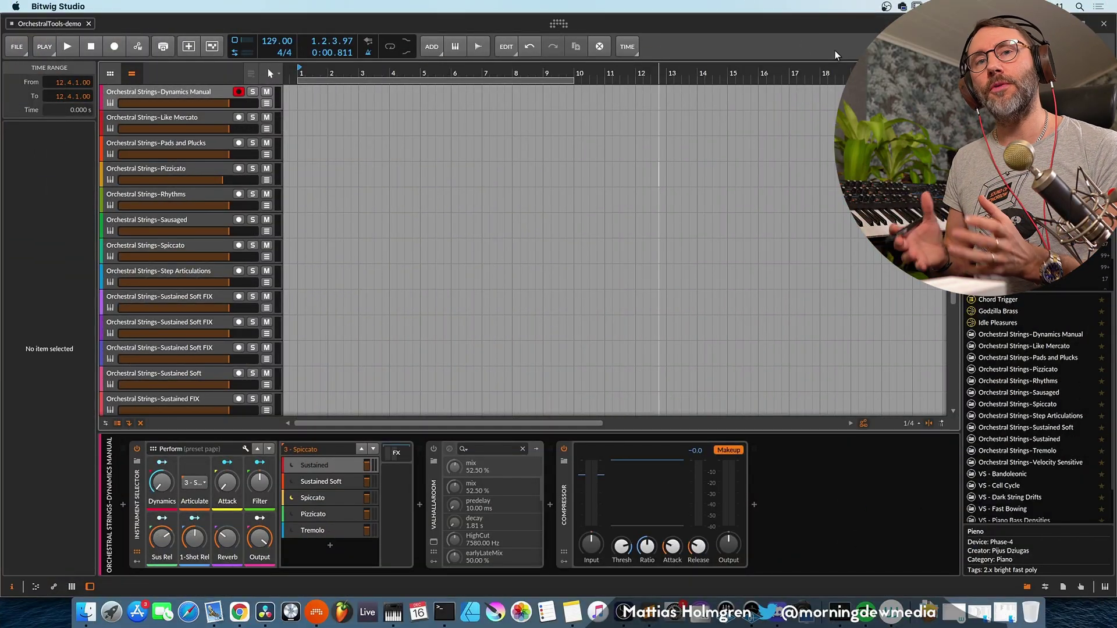
Browse the installed sound packages overview, then return to the orchestral preset list and category filter.
left_click(559, 24)
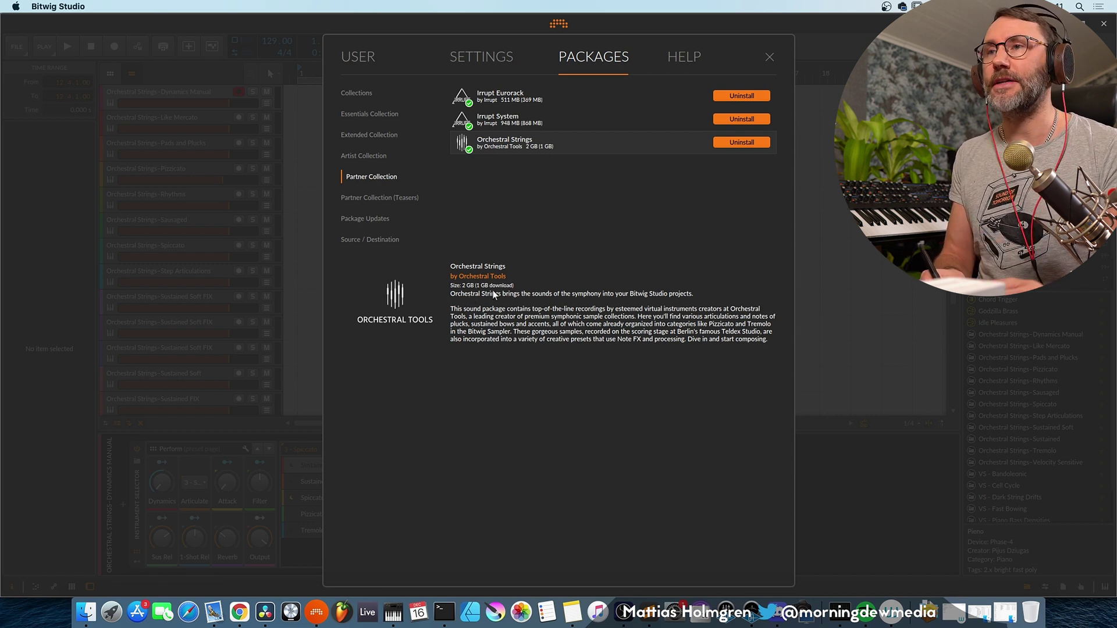
left_click(769, 57)
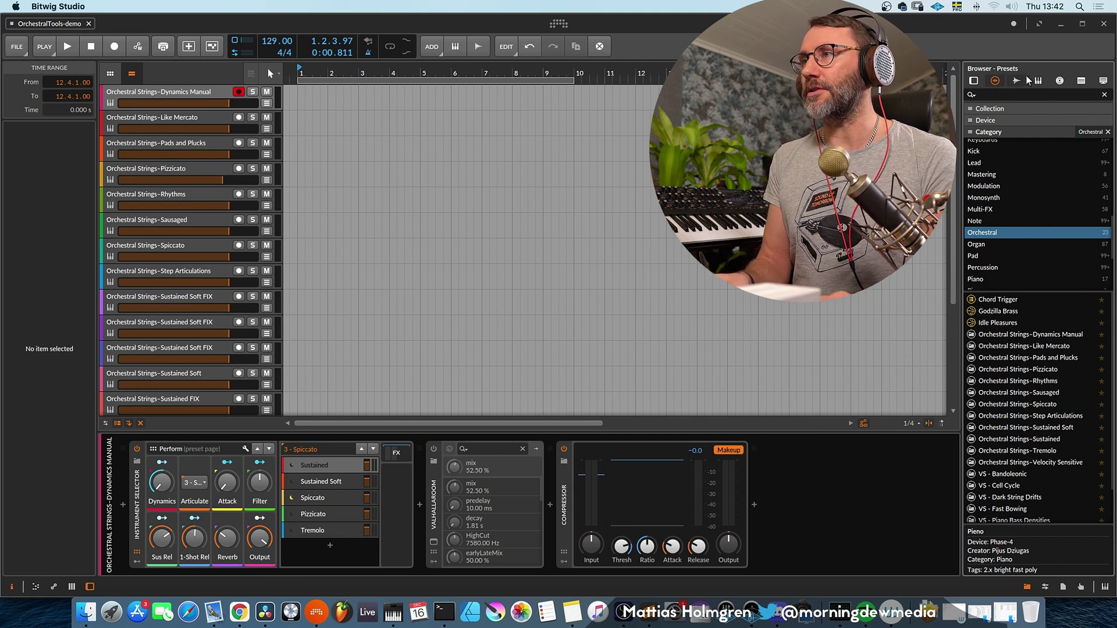
left_click(974, 81)
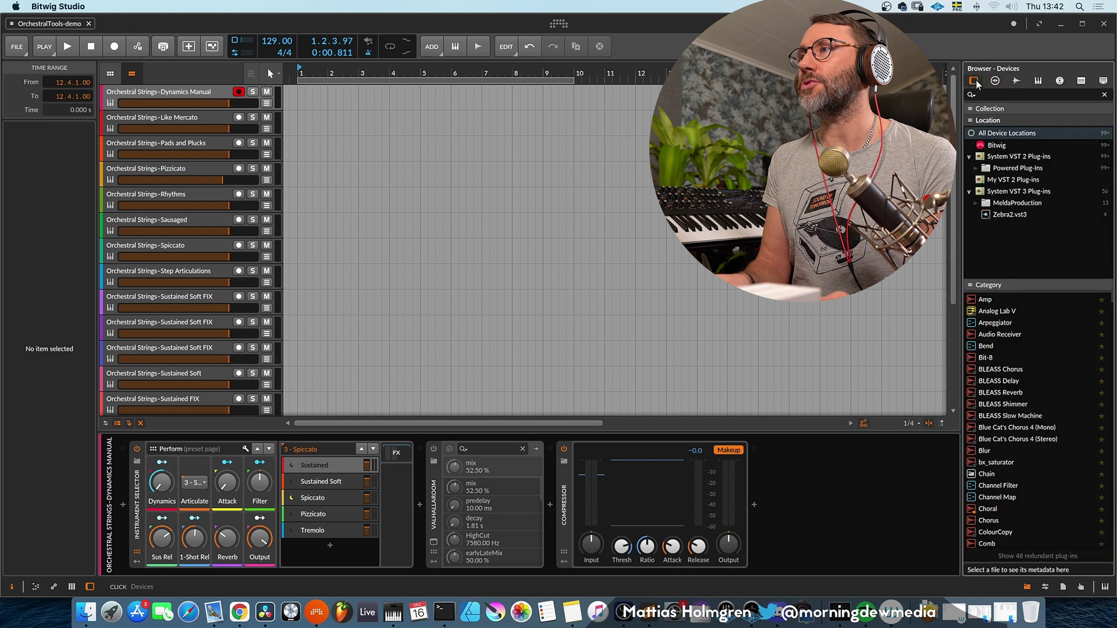
left_click(997, 82)
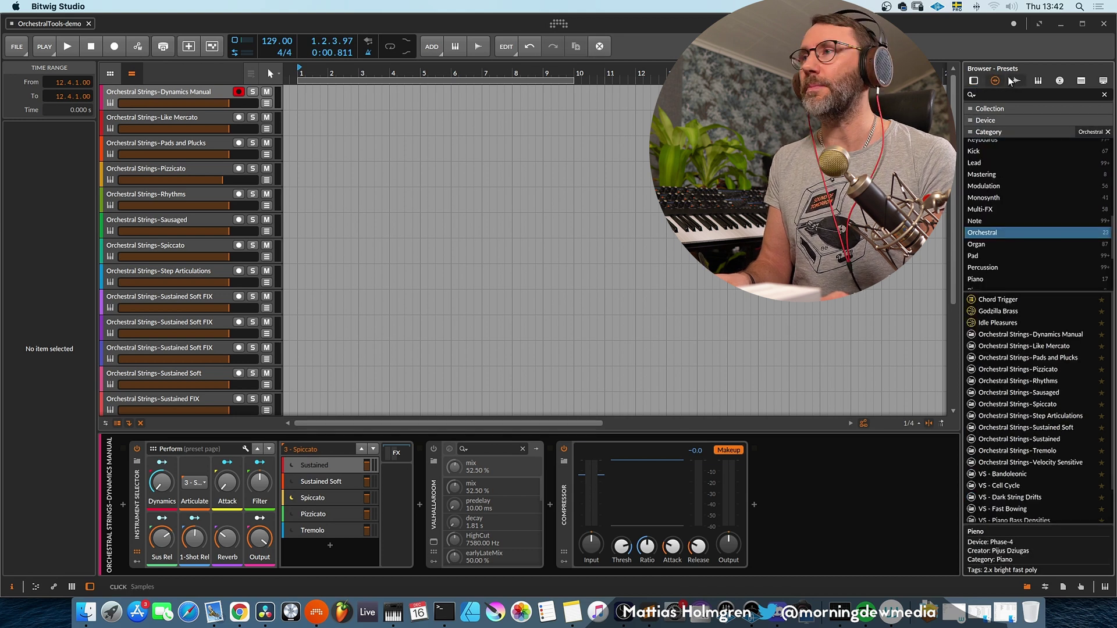
left_click(995, 137)
left_click(1000, 137)
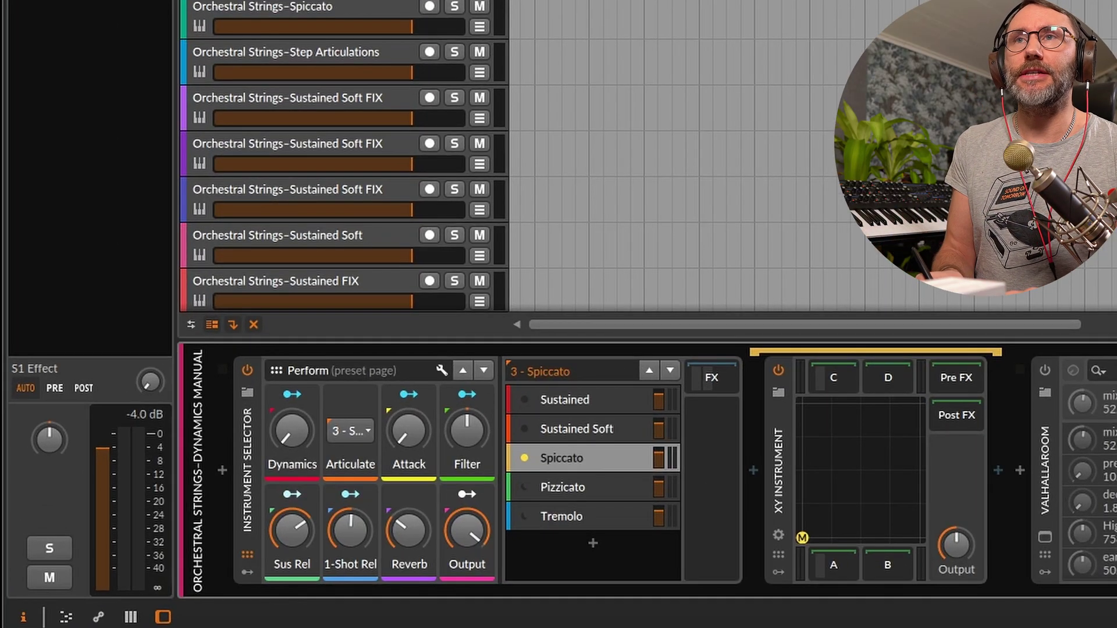
Change the Instrument Selector's articulation from 3 - Spiccato to 1 - Sustained.
left_click(429, 281)
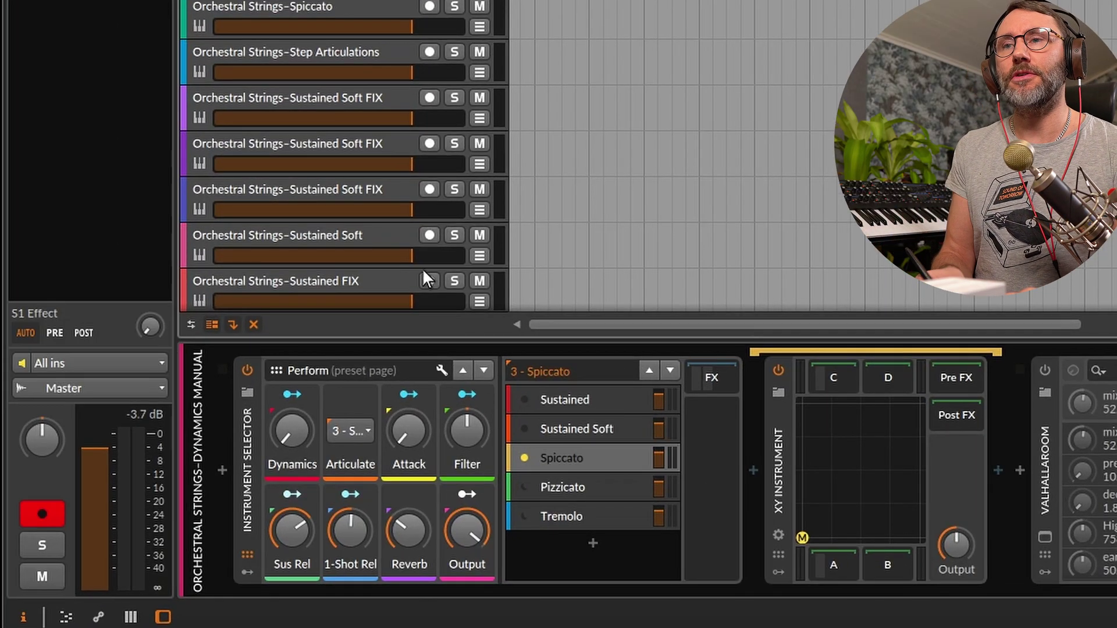
left_click(368, 429)
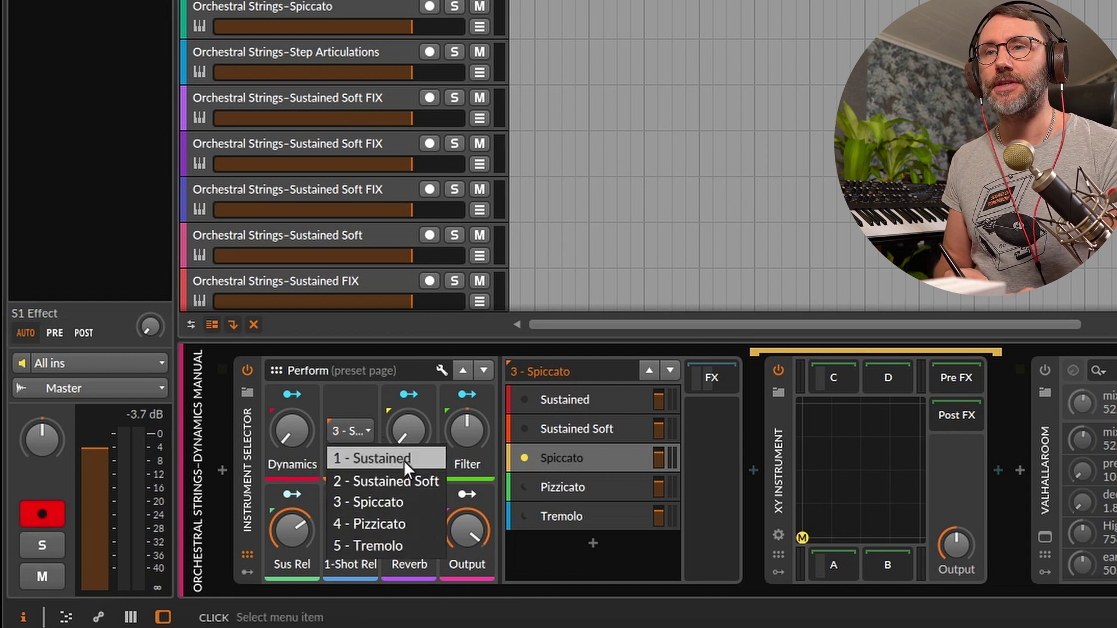
left_click(385, 456)
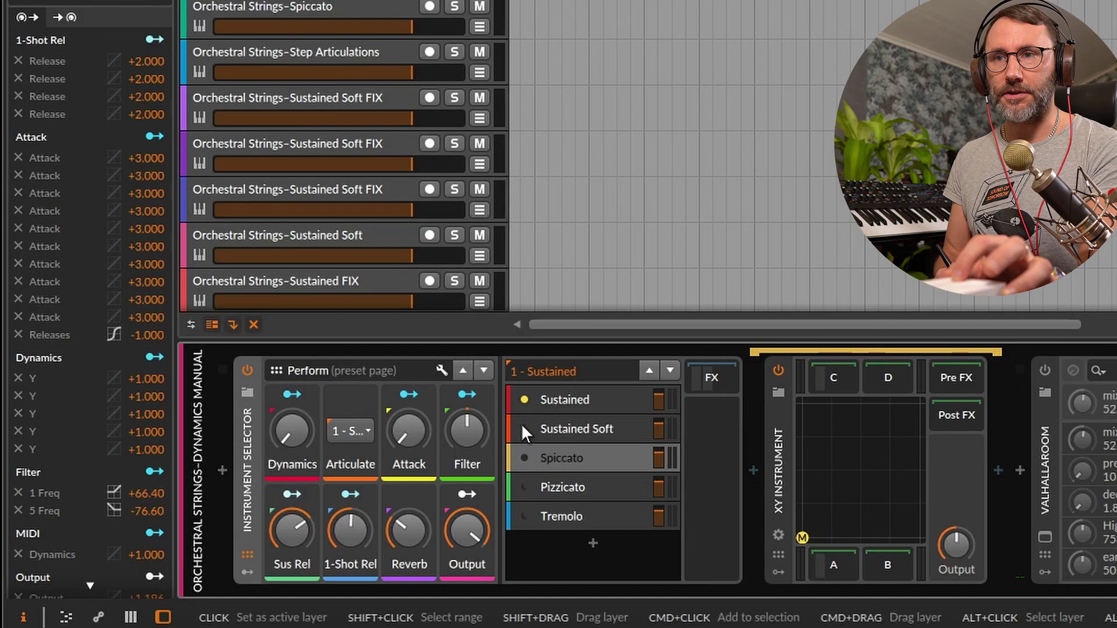
Make the 2 - Sustained Soft layer active in the Instrument Selector's layer list.
left_click(522, 428)
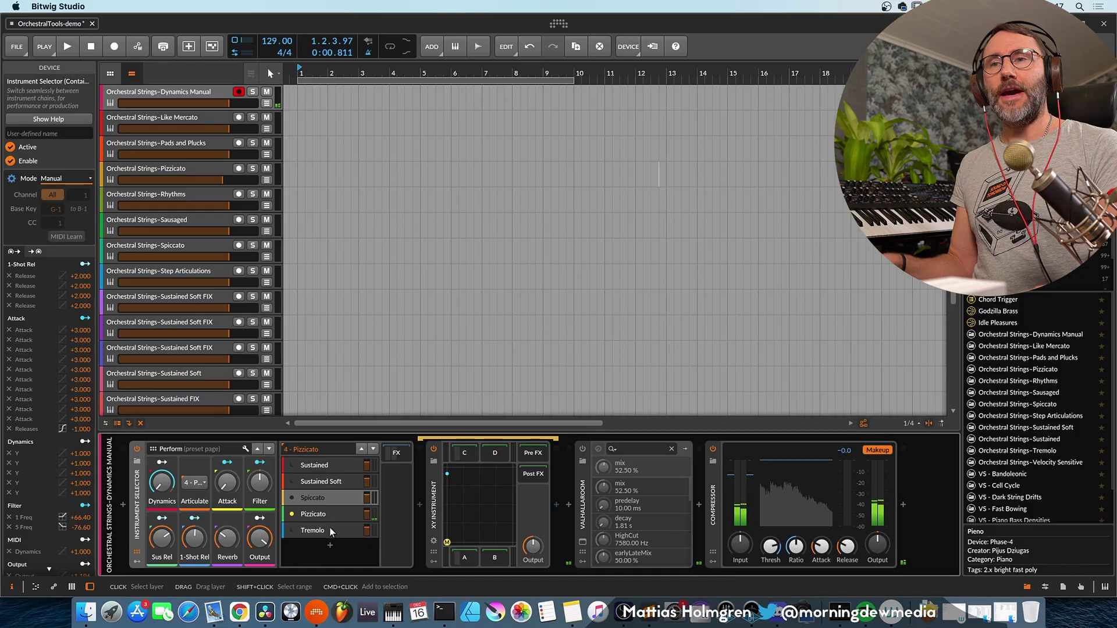
Select the 5 - Tremolo layer in the Instrument Selector's layer list.
left_click(289, 529)
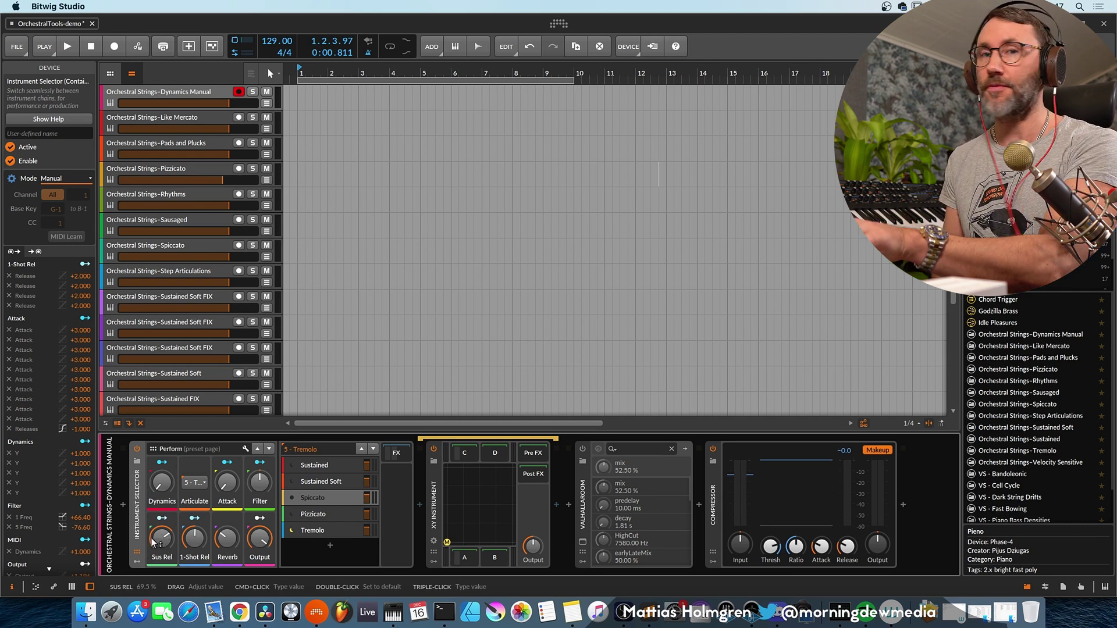
Activate the Spiccato layer and lower both 1-Shot Rel and Sus Rel to about 23 %.
left_click(290, 497)
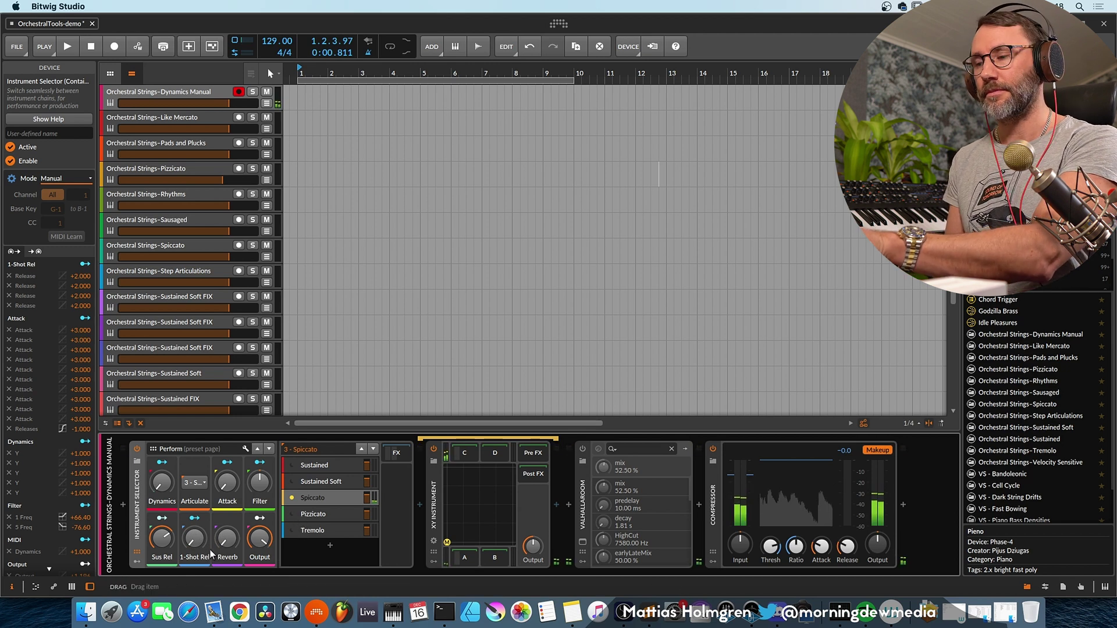
left_click_drag(209, 549, 209, 560)
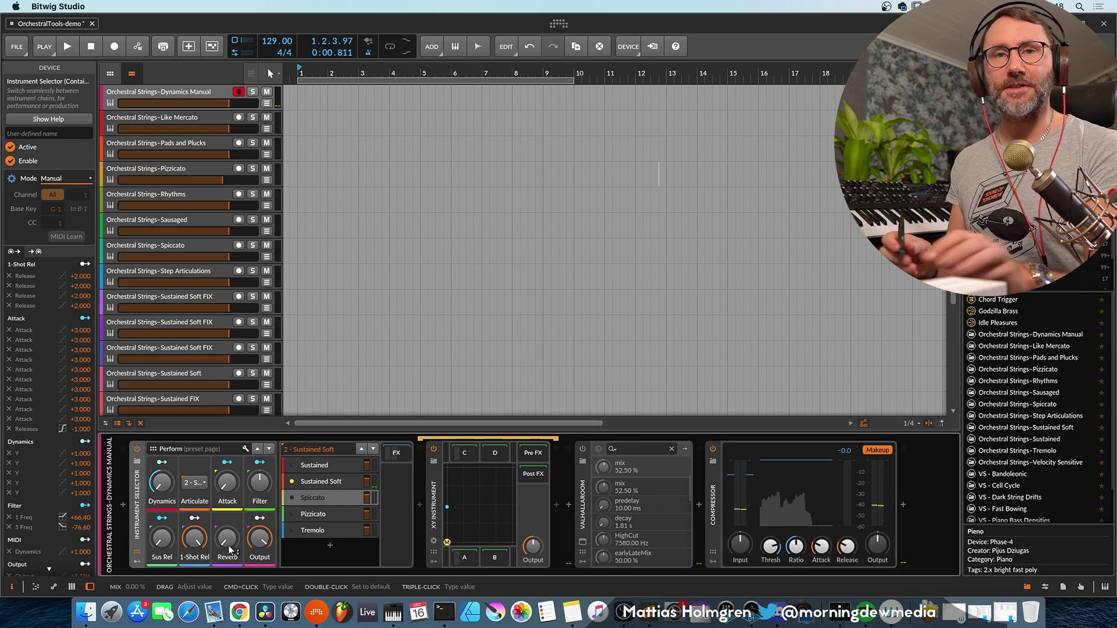
left_click_drag(162, 538, 162, 539)
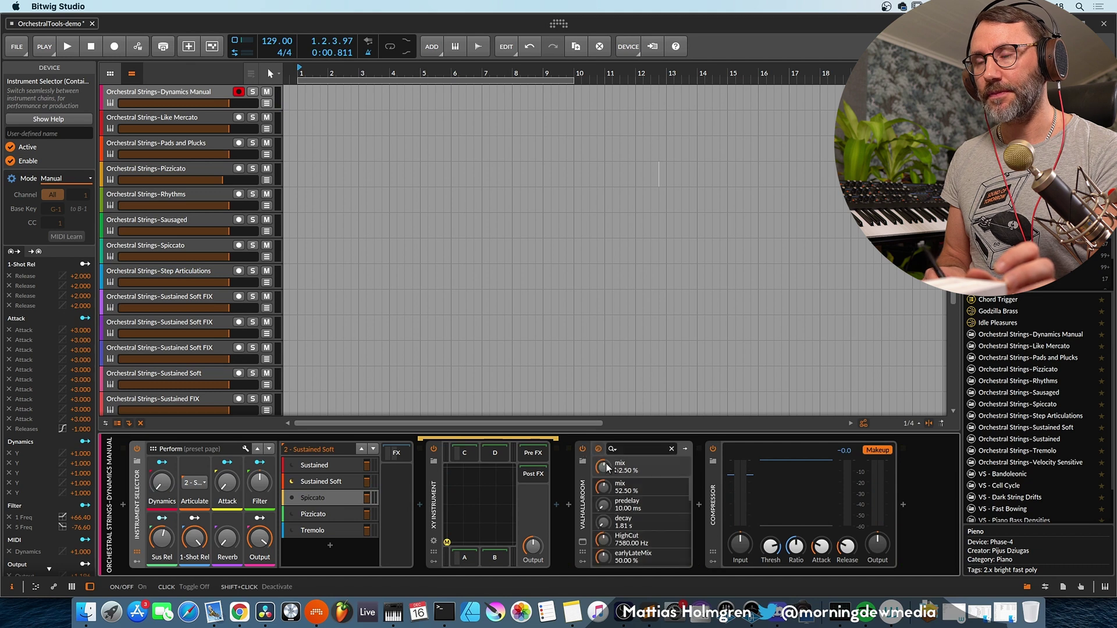
Lower the ValhallaRoom reverb's MIX to 48.8 % in its plug-in window.
left_click(582, 541)
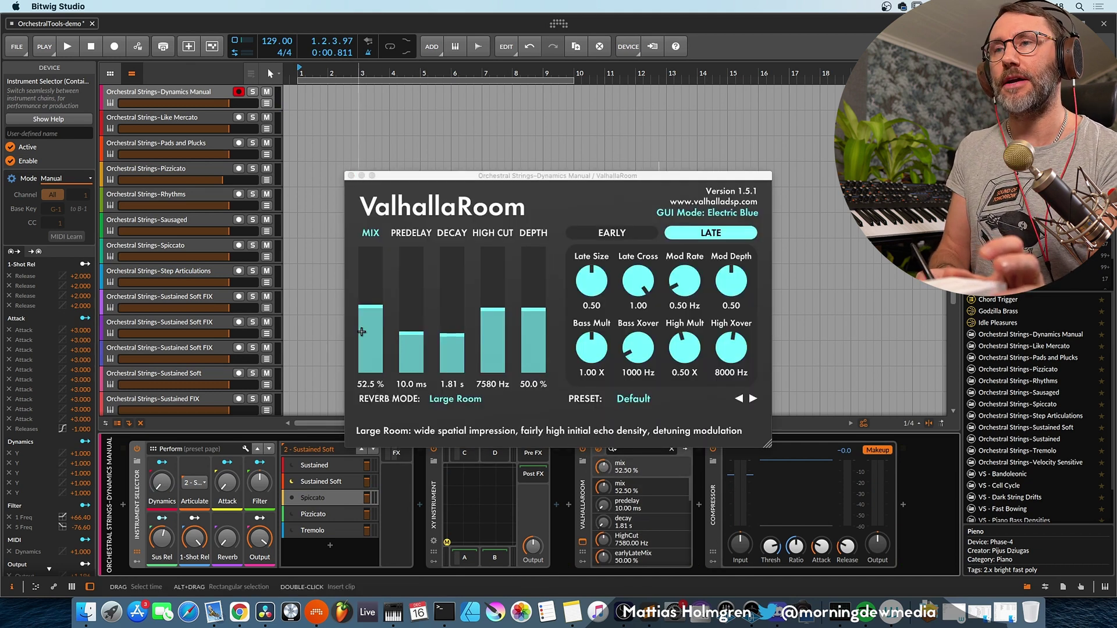
left_click_drag(376, 305, 376, 311)
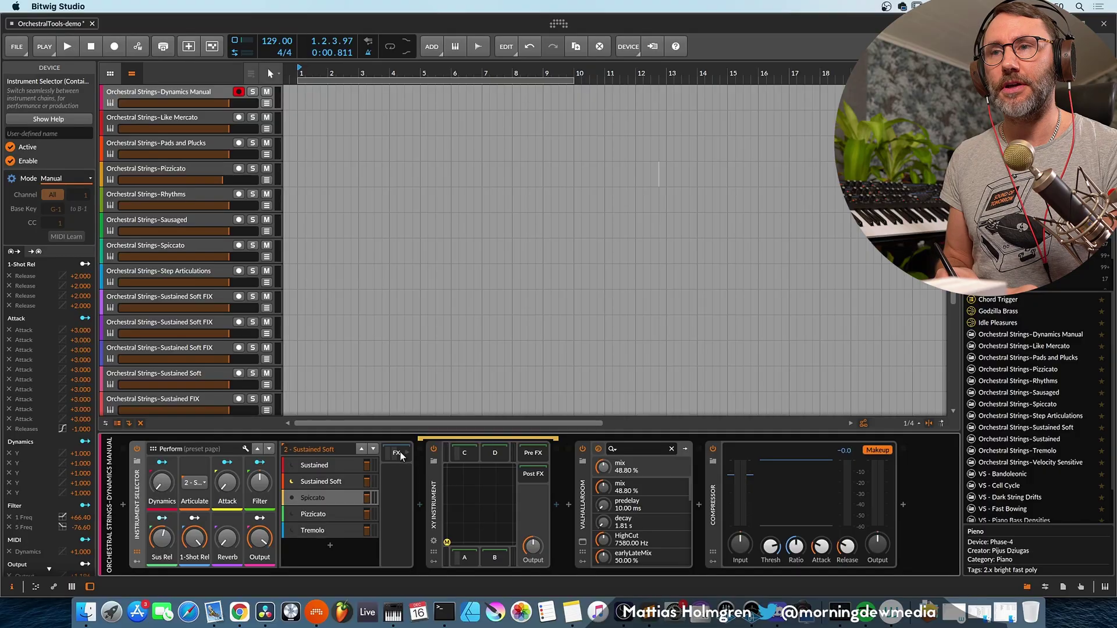
Insert a Tool device ahead of EQ-5 in the Instrument Selector's FX chain, volume -41.9 dB.
left_click(399, 453)
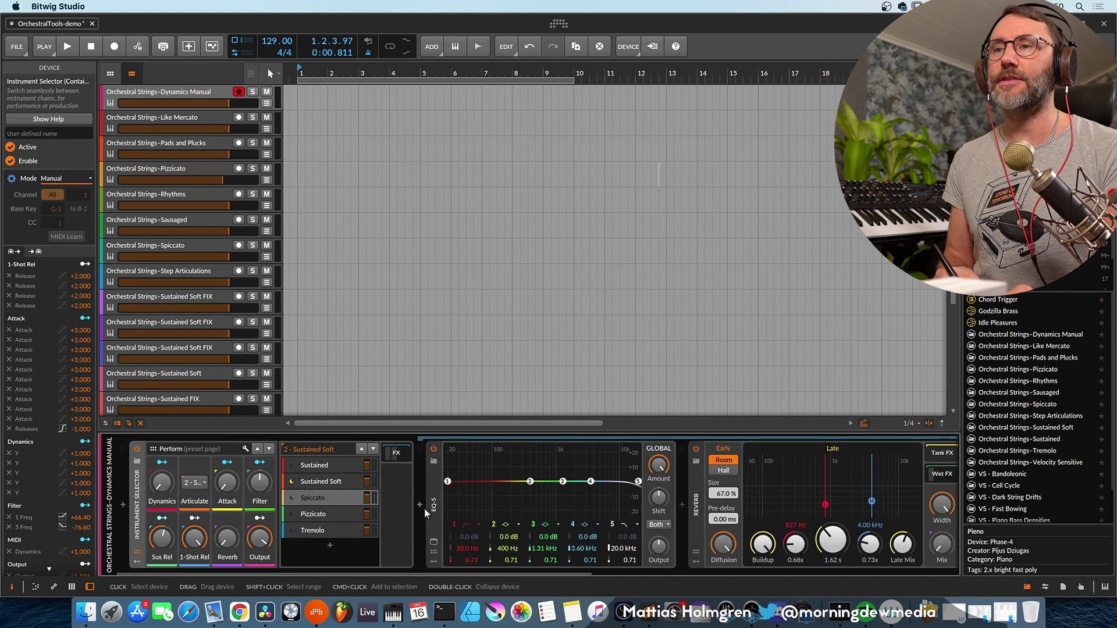
left_click(420, 505)
type("tool")
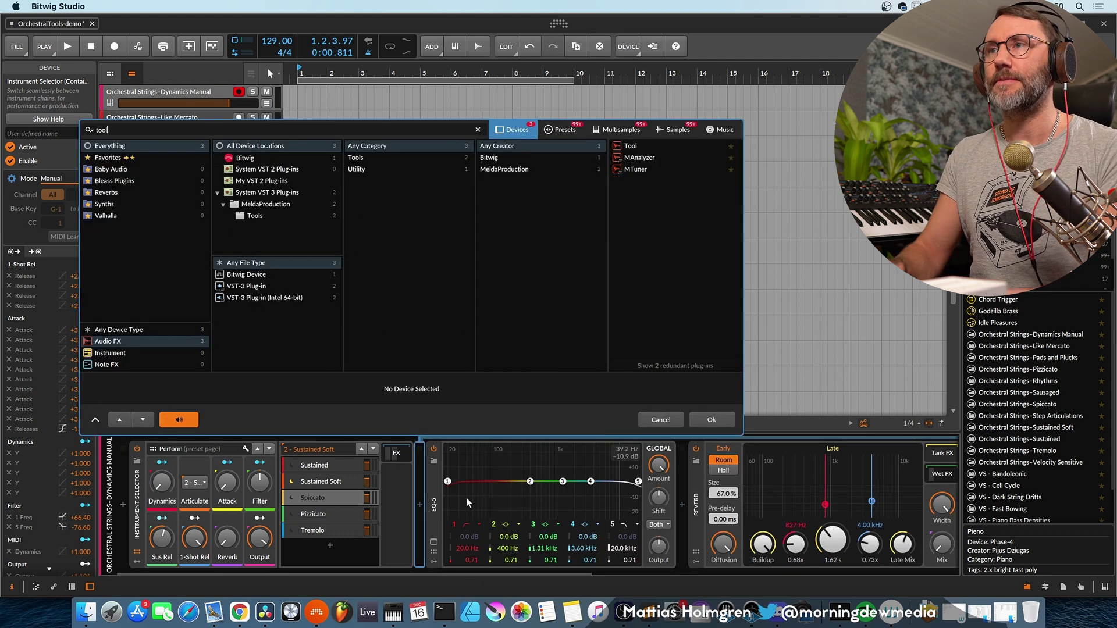
left_click(637, 146)
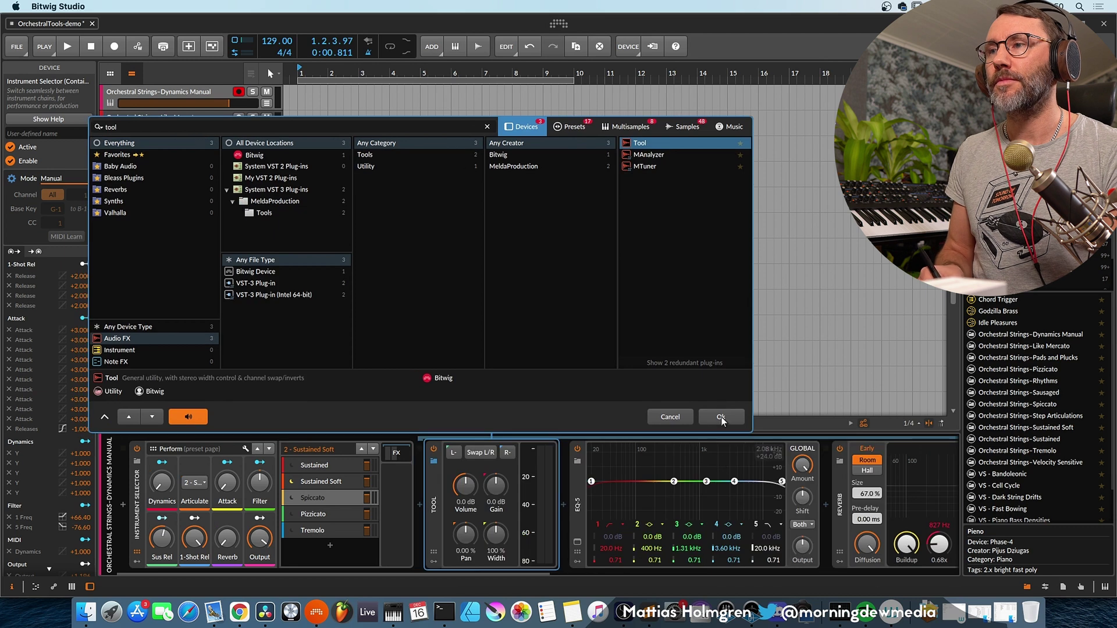
left_click(721, 417)
left_click_drag(463, 488, 464, 515)
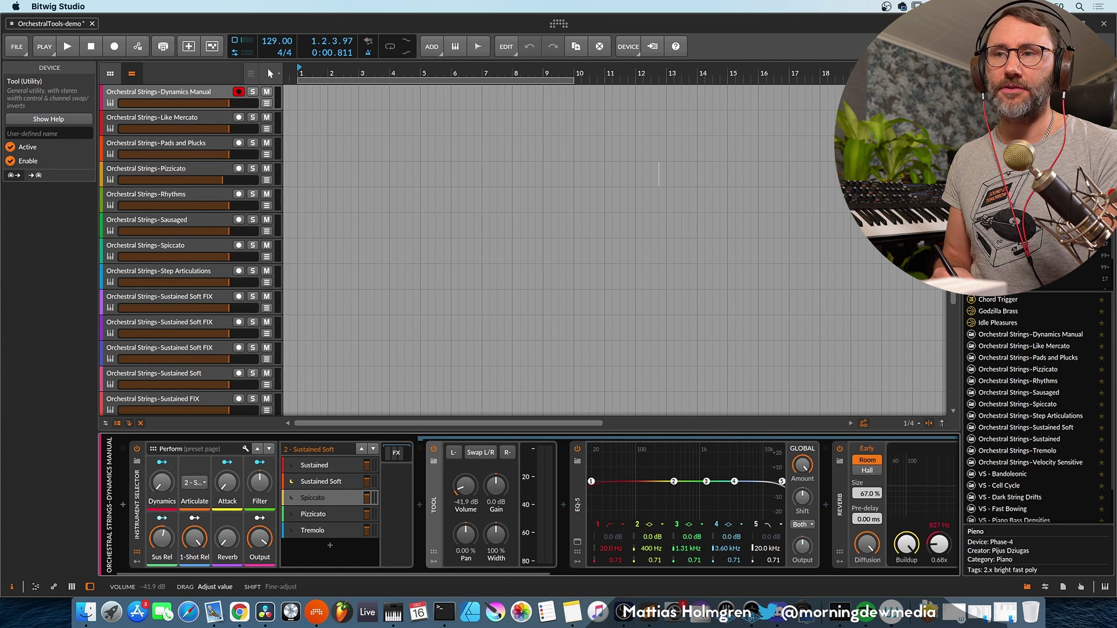
Map the Instrument Selector's CC 1 modulator onto the Tool Volume knob and inspect its settings.
left_click(136, 562)
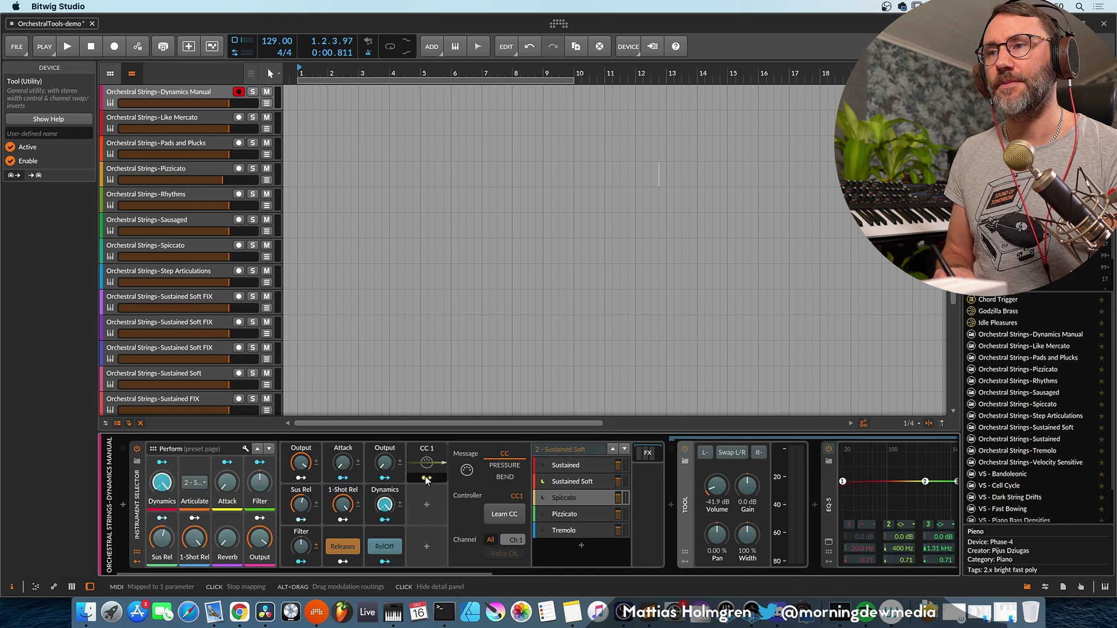
left_click_drag(426, 477, 716, 483)
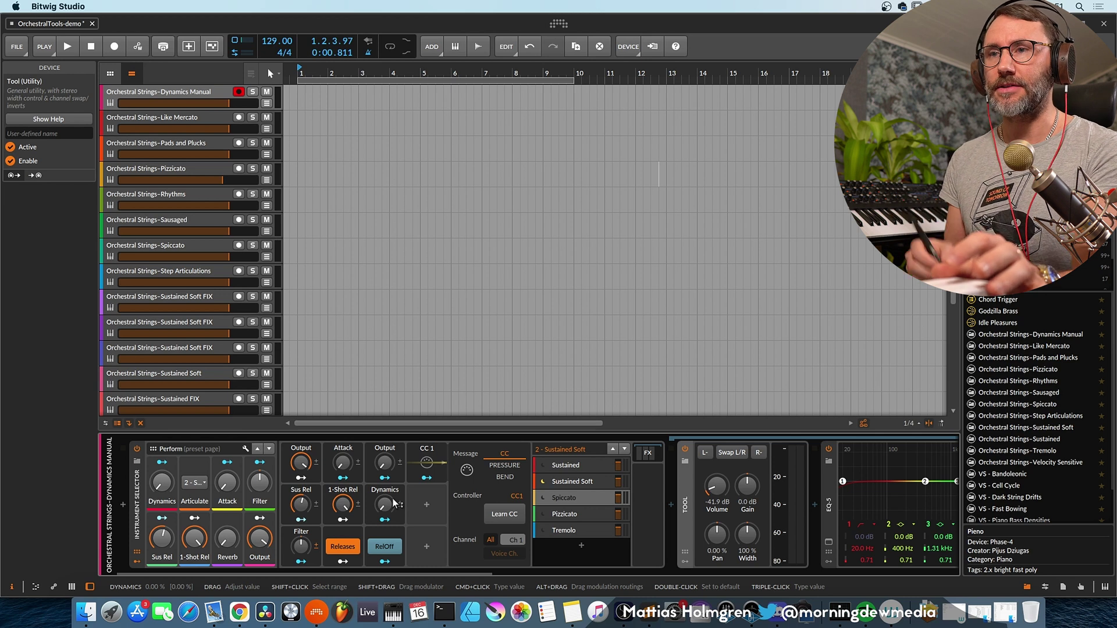
left_click(428, 462)
left_click(436, 462)
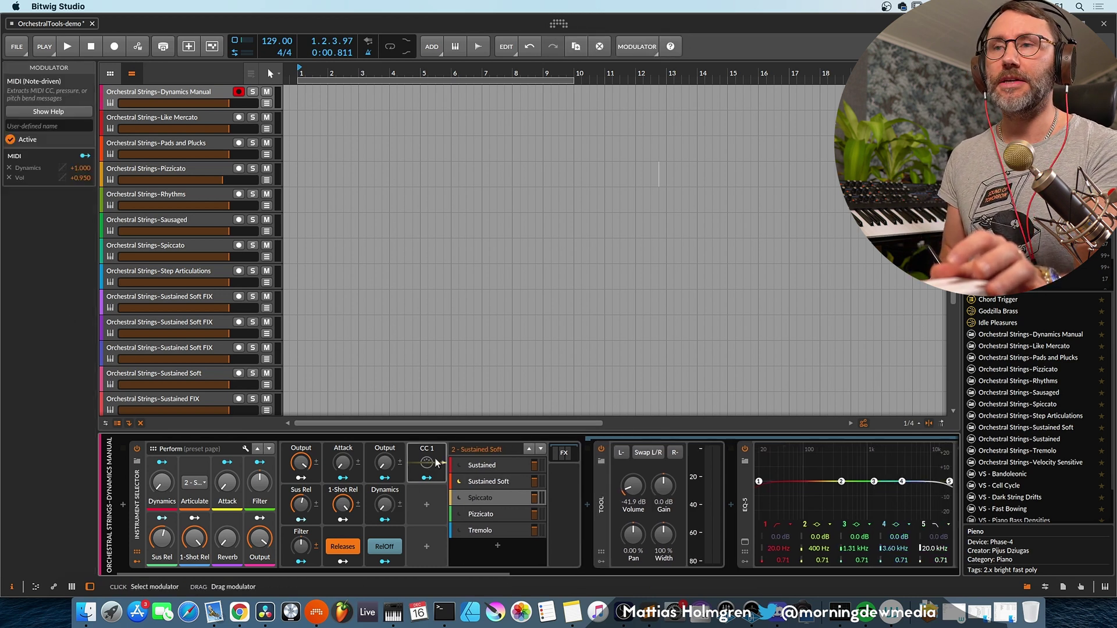
left_click(437, 463)
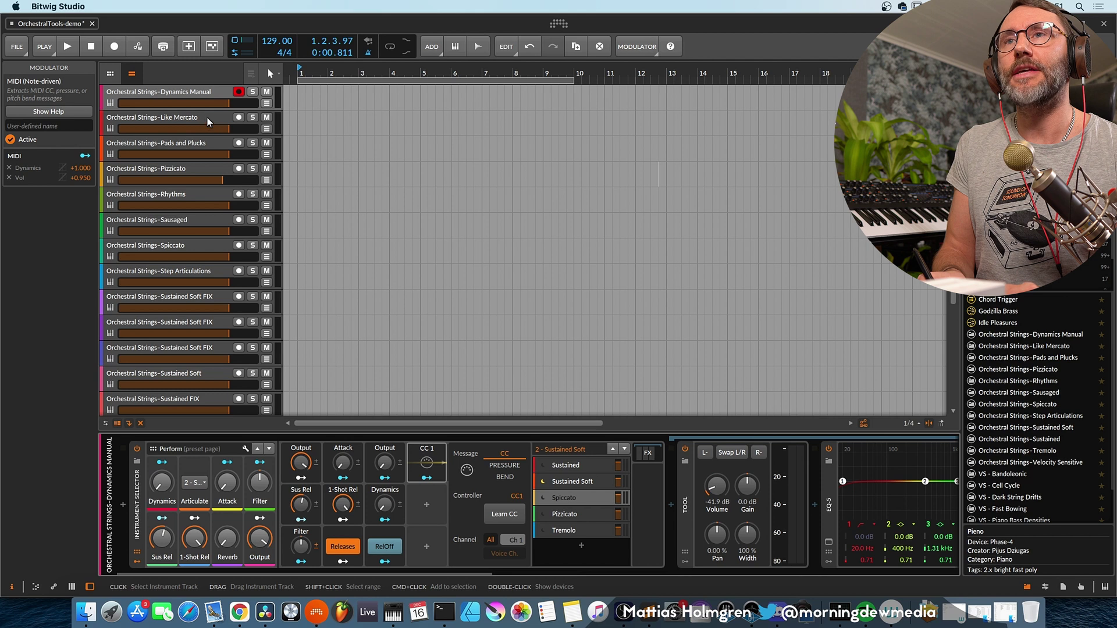
Select the Like Mercato track and read its preset description in the browser.
left_click(207, 117)
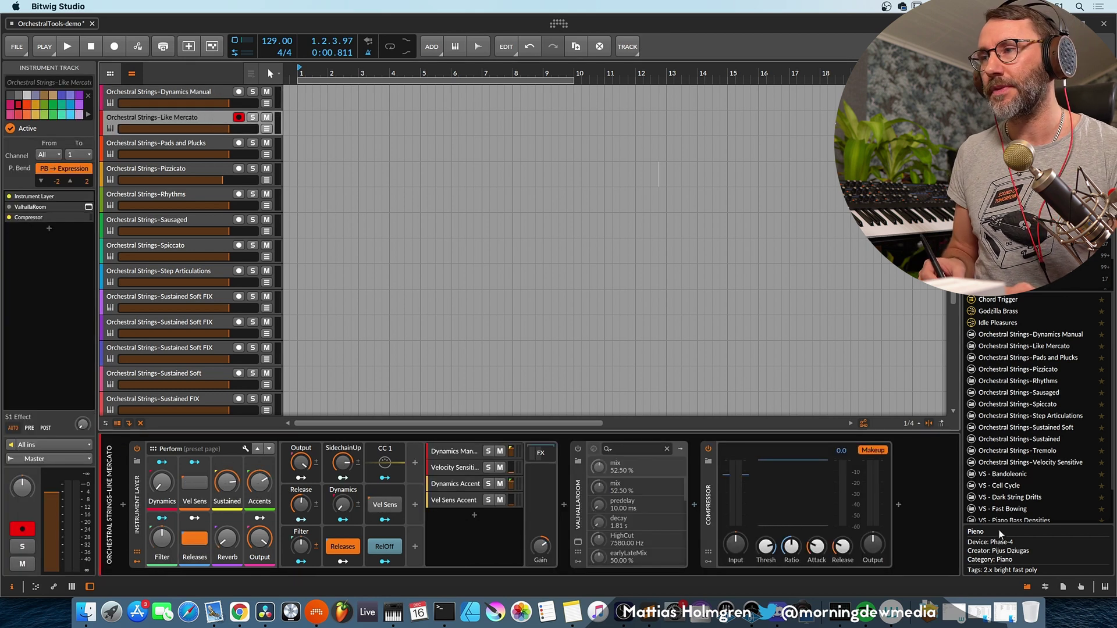
left_click(975, 347)
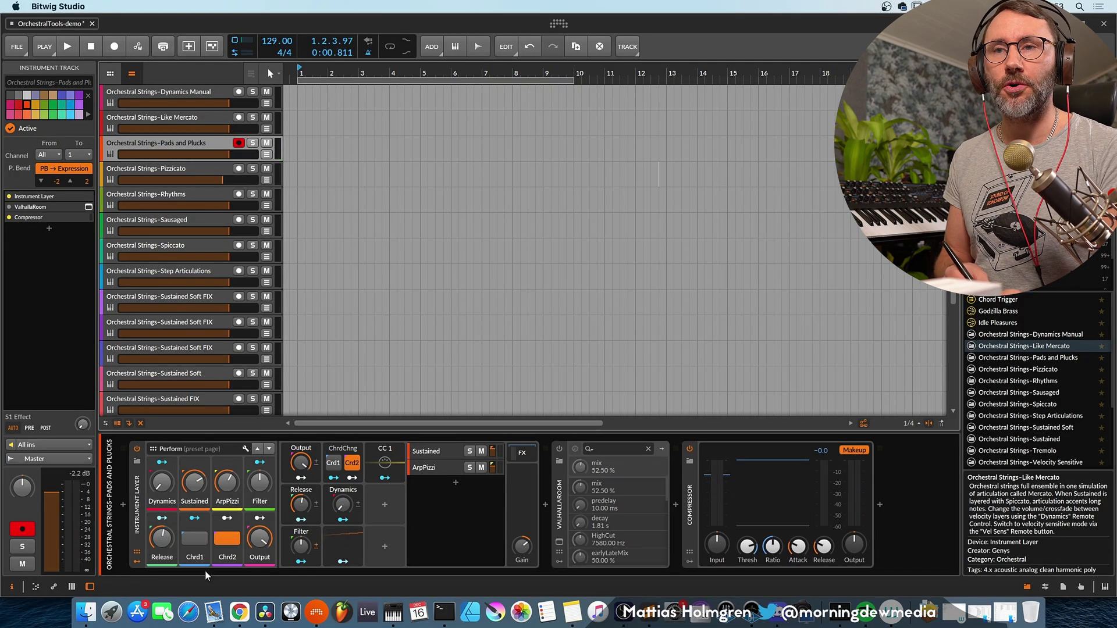
Audition Chrd1 and Chrd2 on Pads and Plucks, leaving Chrd2 on, then show the Pizzicato track.
left_click(191, 536)
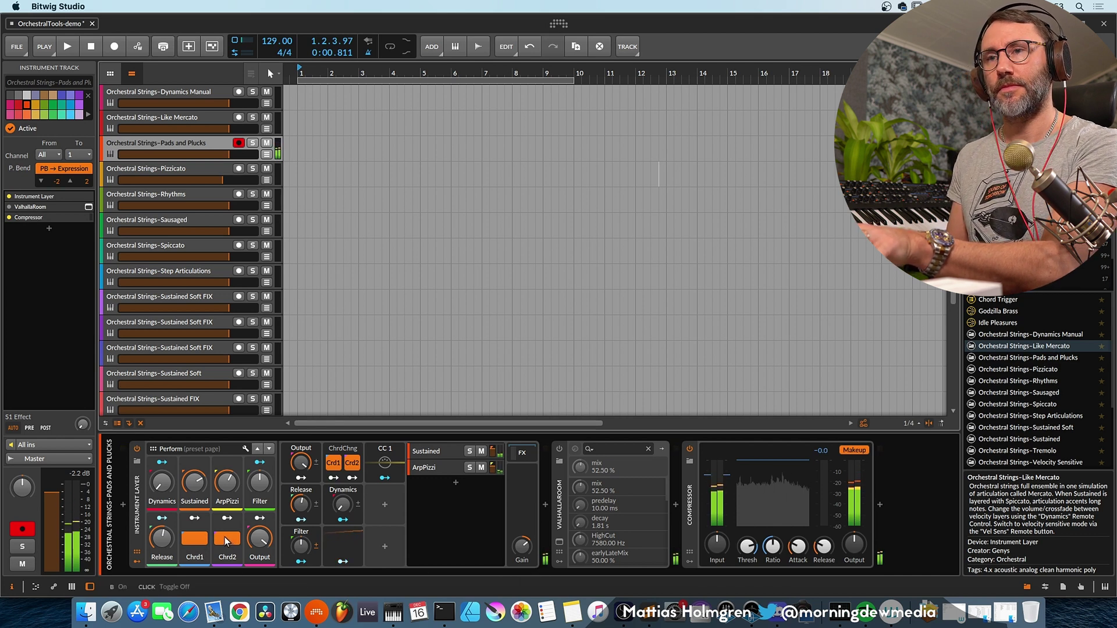
left_click(225, 538)
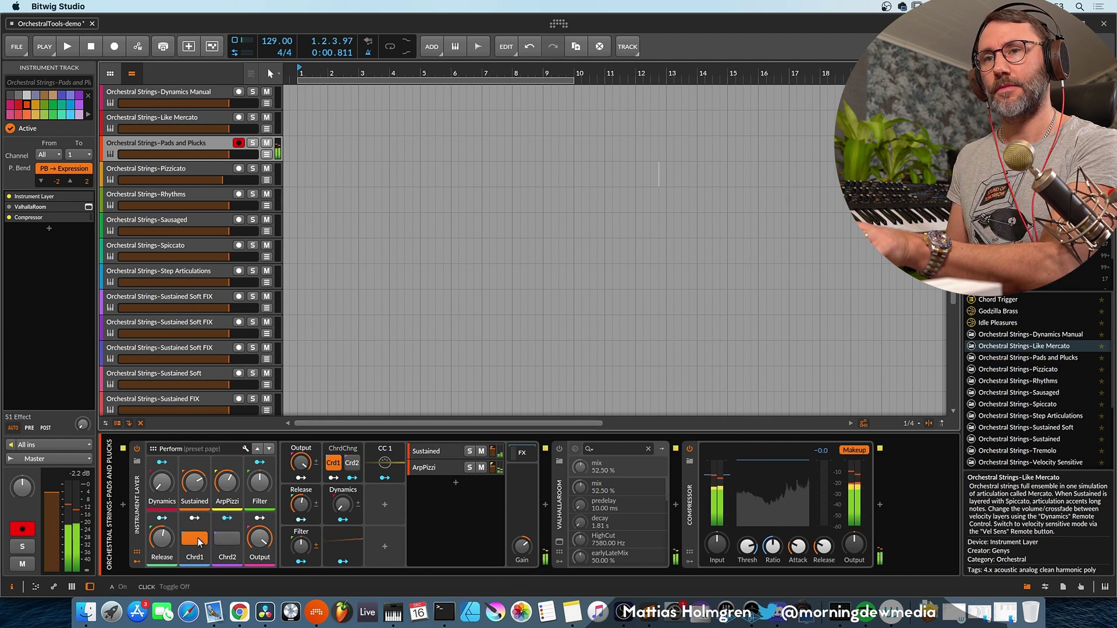
left_click(198, 537)
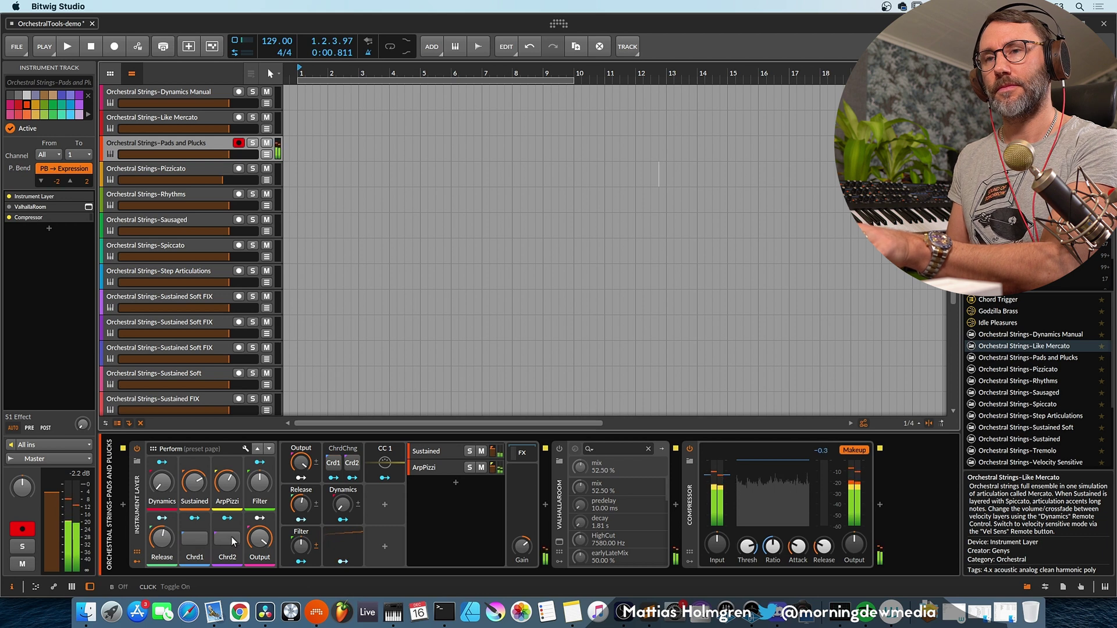
left_click(229, 538)
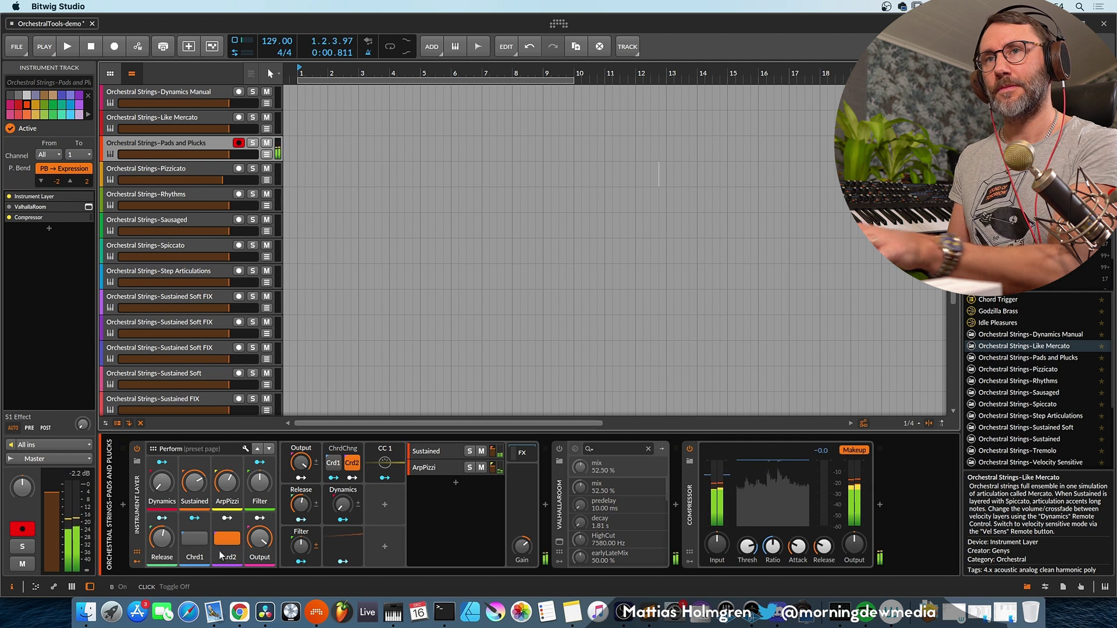
left_click(195, 170)
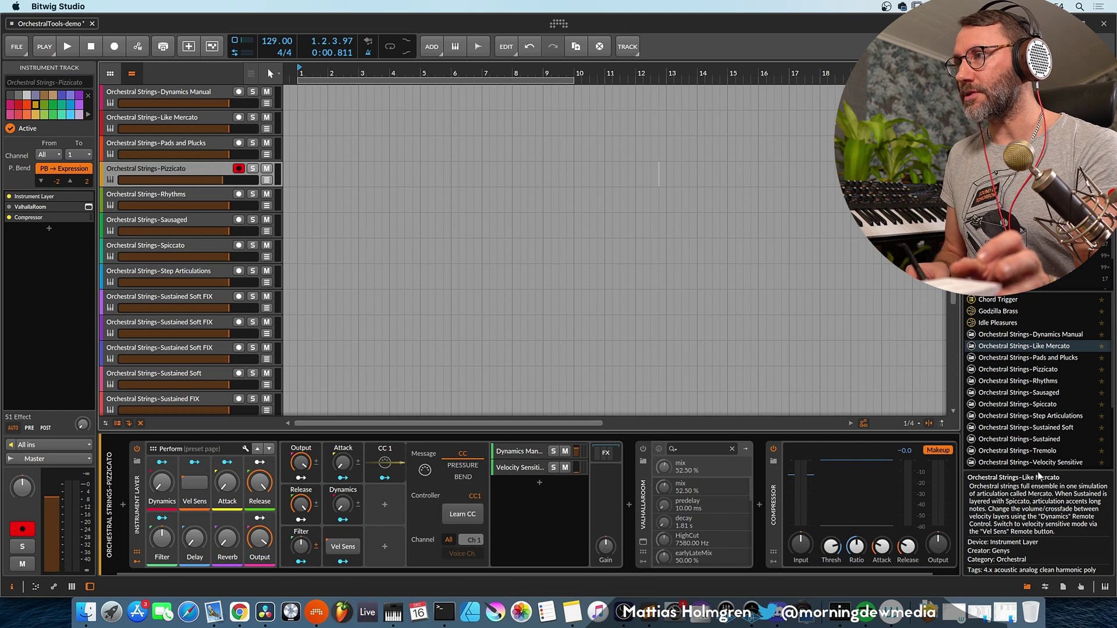
Read the Orchestral Strings-Pizzicato preset description and toggle its Vel Sens remote button.
left_click(1046, 367)
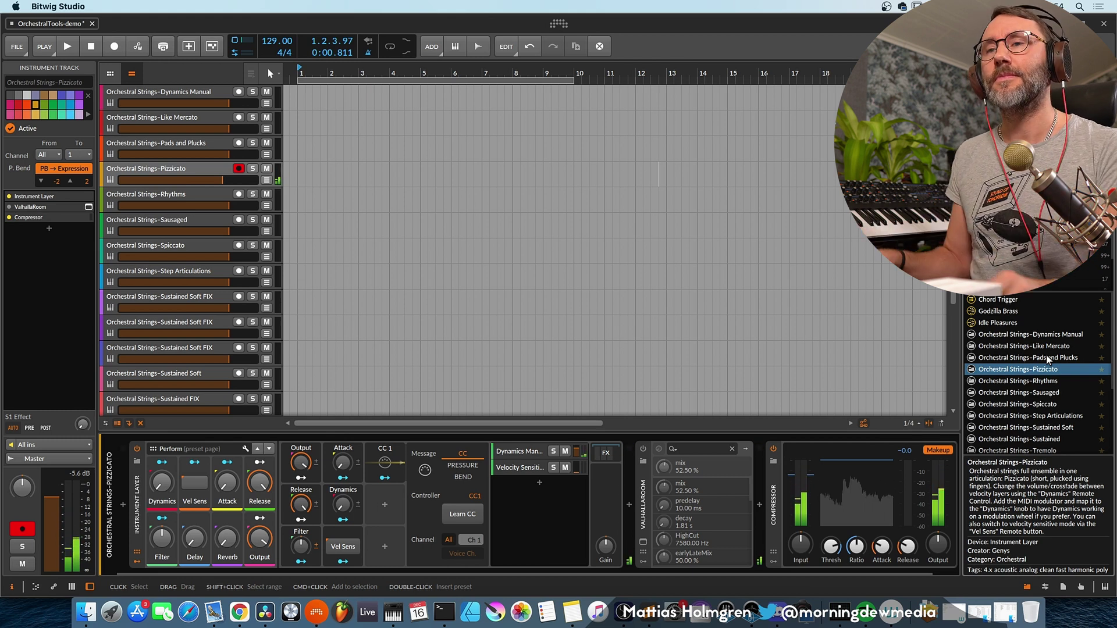
left_click(192, 484)
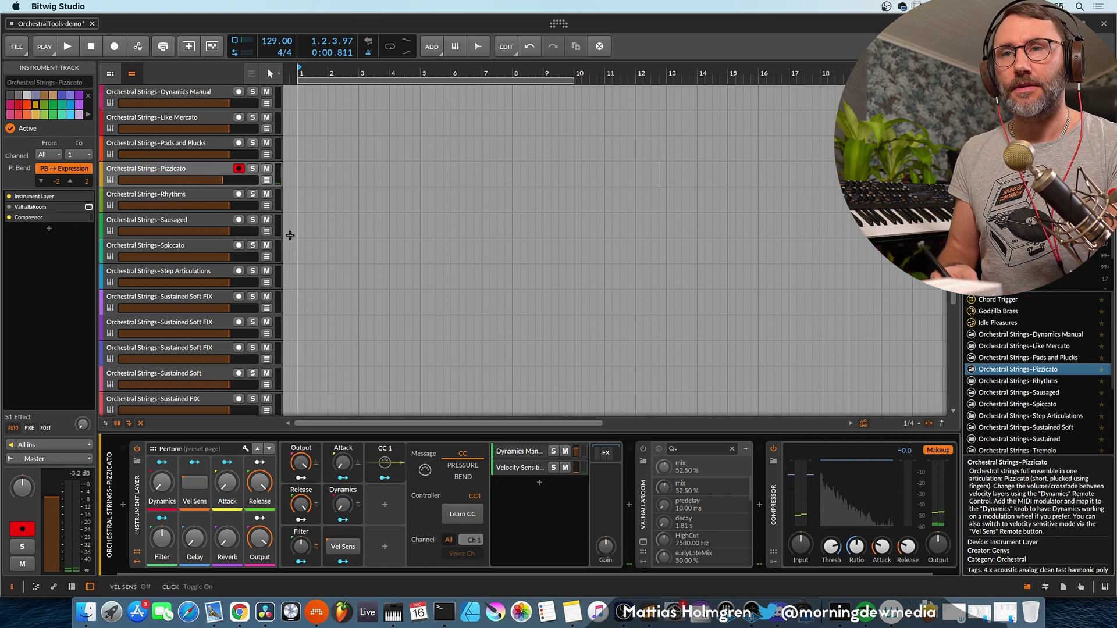
Show the Rhythms track's device chain.
left_click(205, 194)
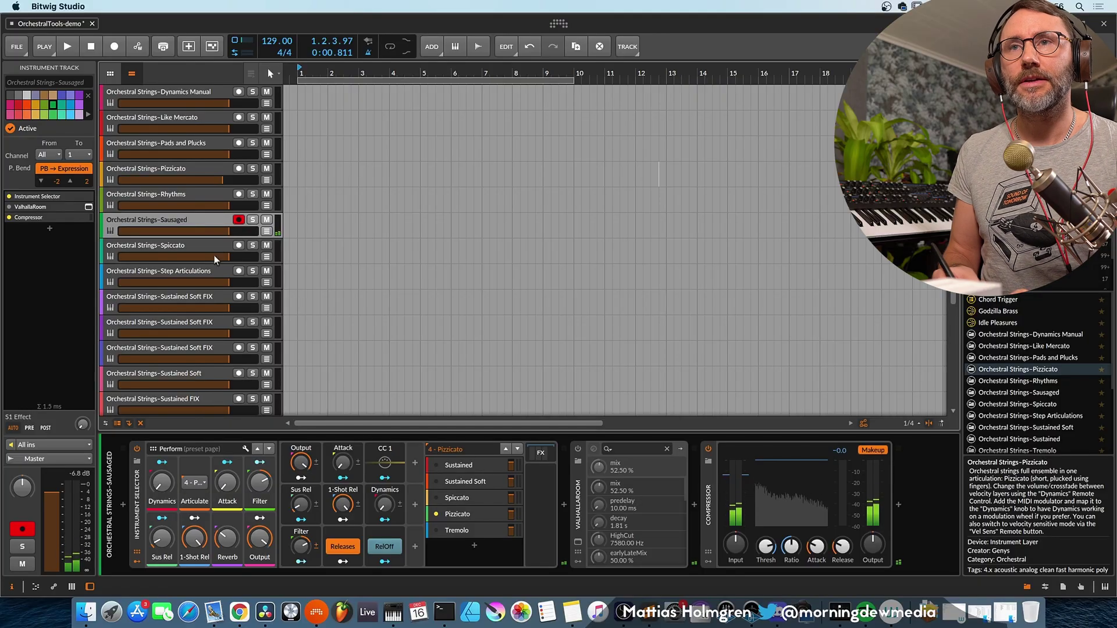
Select the Spiccato track, read its preset description, and expand the layer's effects chain.
left_click(214, 259)
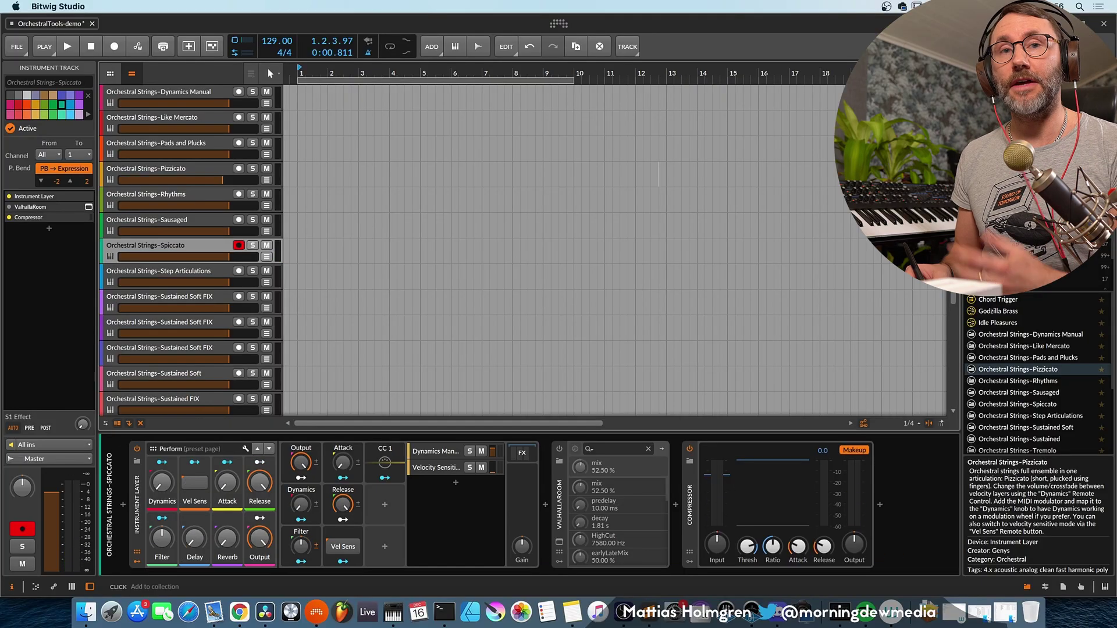
left_click(1045, 406)
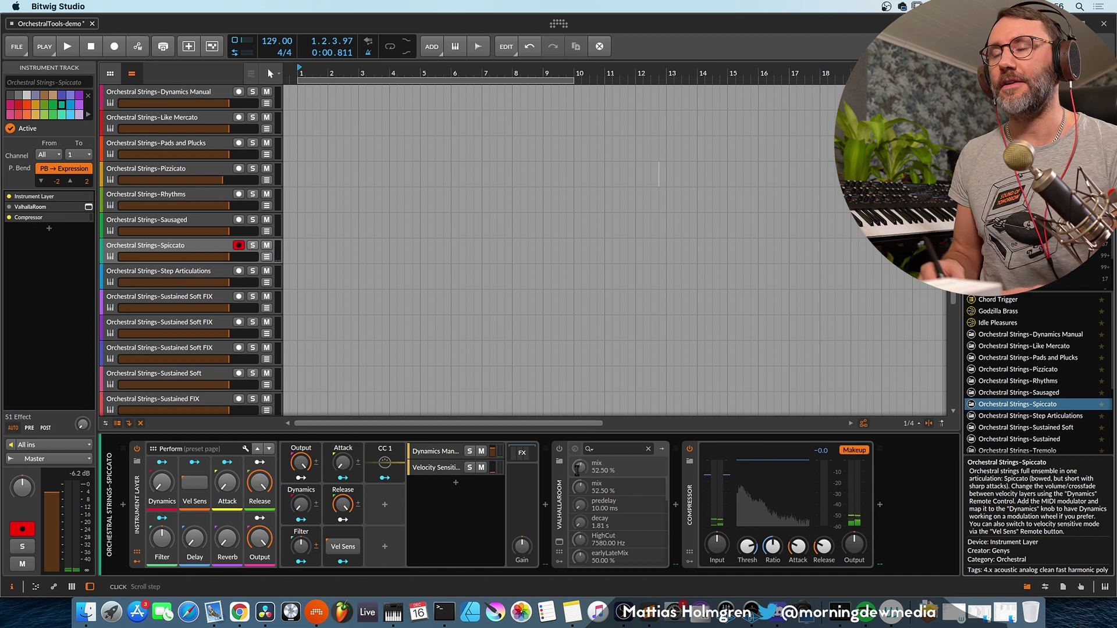
left_click(517, 453)
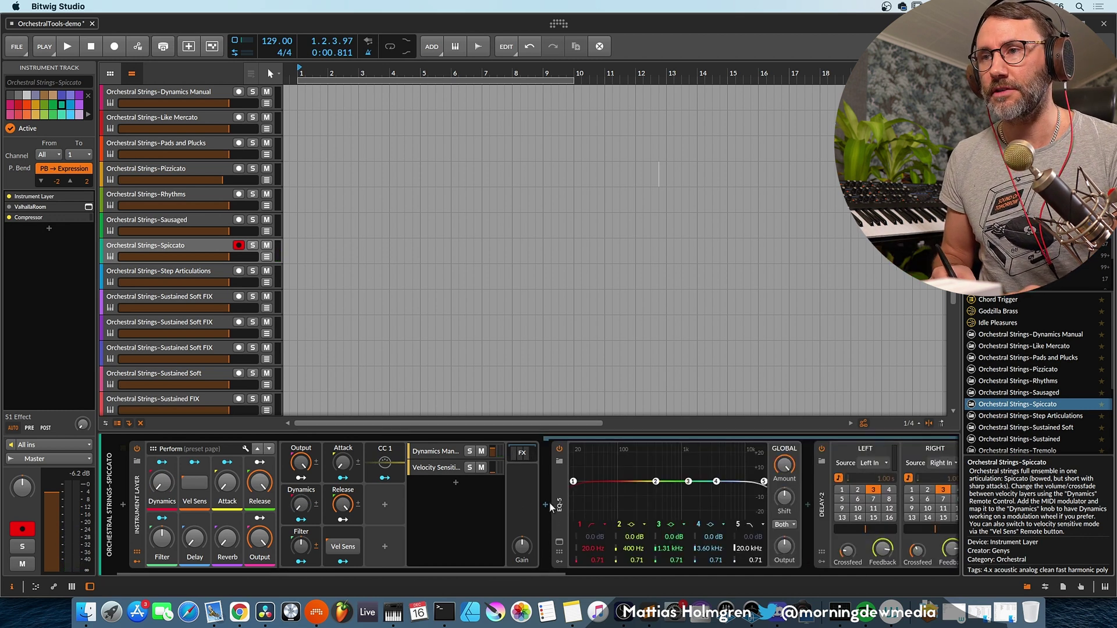
Insert a Tool device before EQ-5 and let CC 1 modulate its Volume.
left_click(547, 504)
type("tool")
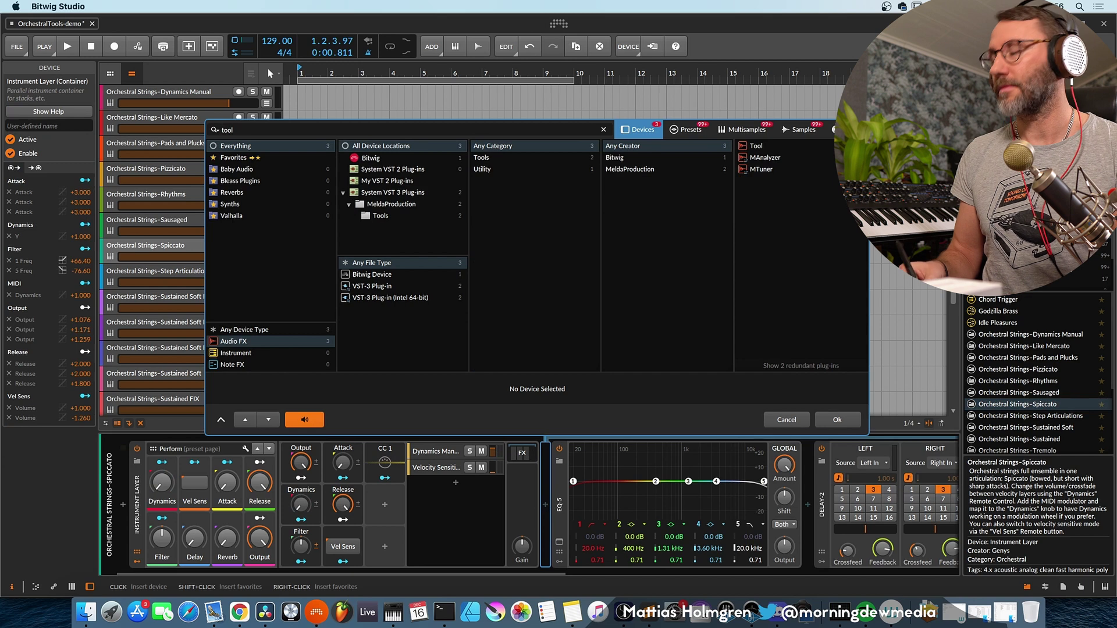
left_click(760, 149)
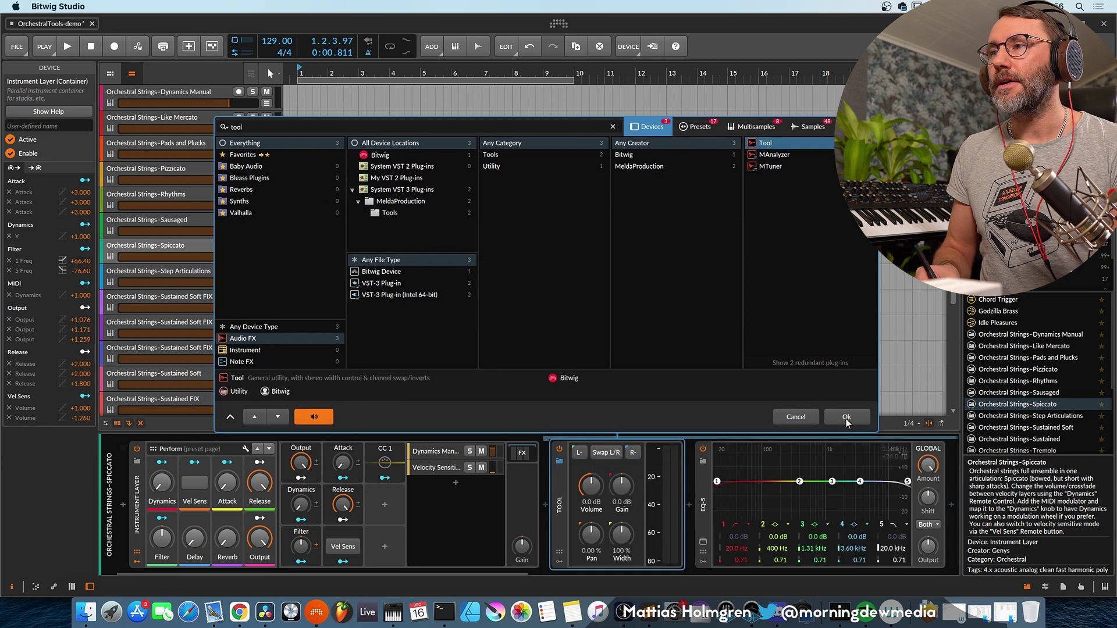
left_click(837, 420)
left_click_drag(384, 477, 591, 491)
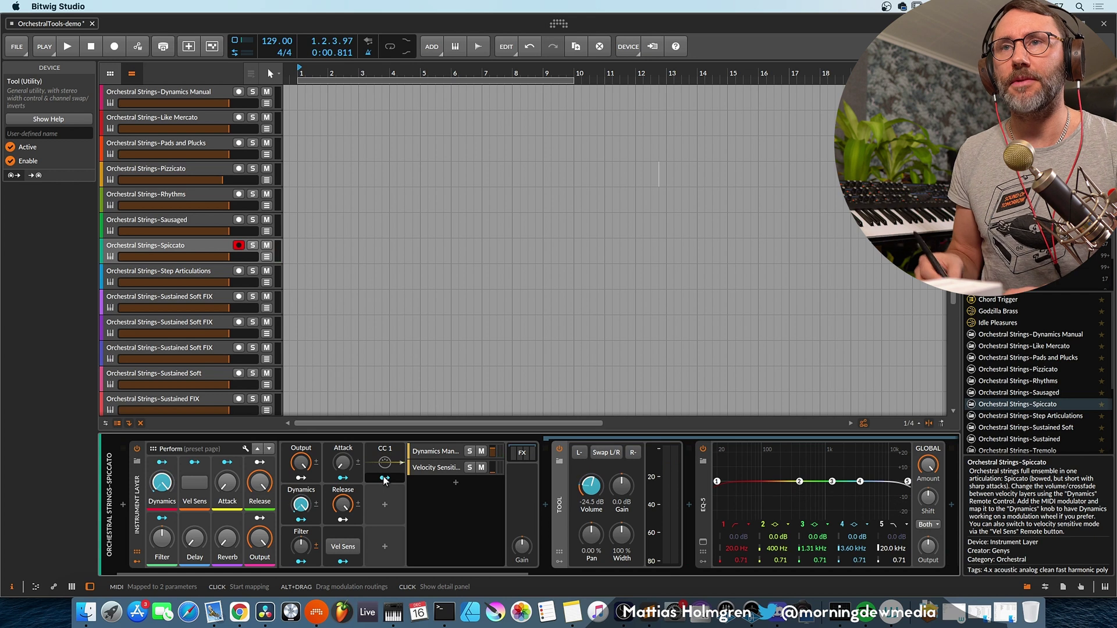
Inspect the Step Articulations track's Instrument Selector settings and play the project from bar 1.
left_click(190, 270)
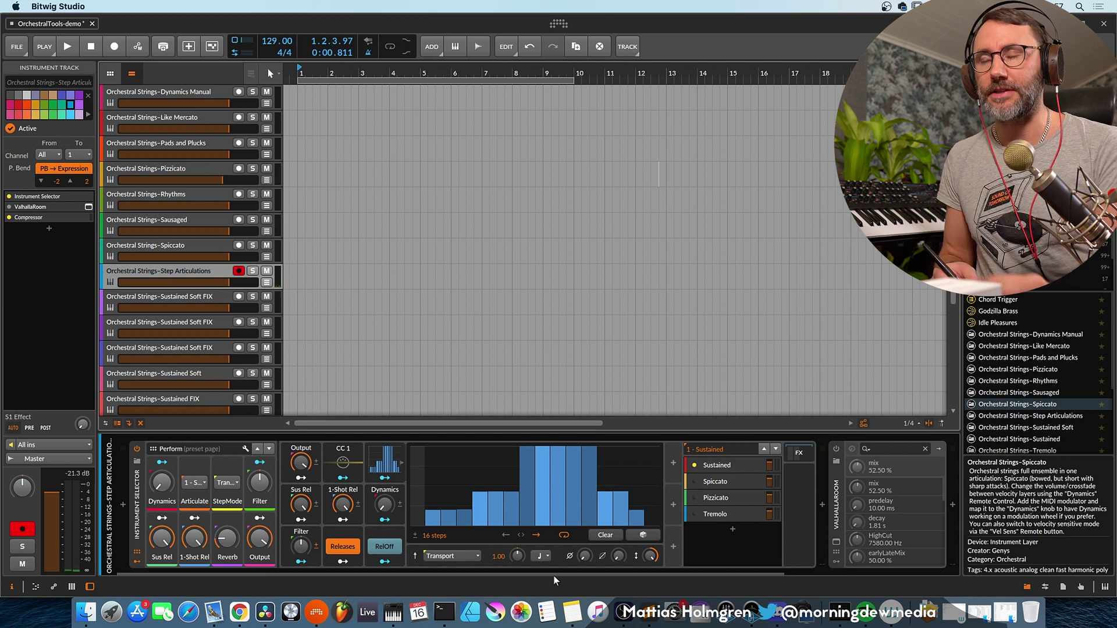
left_click(203, 460)
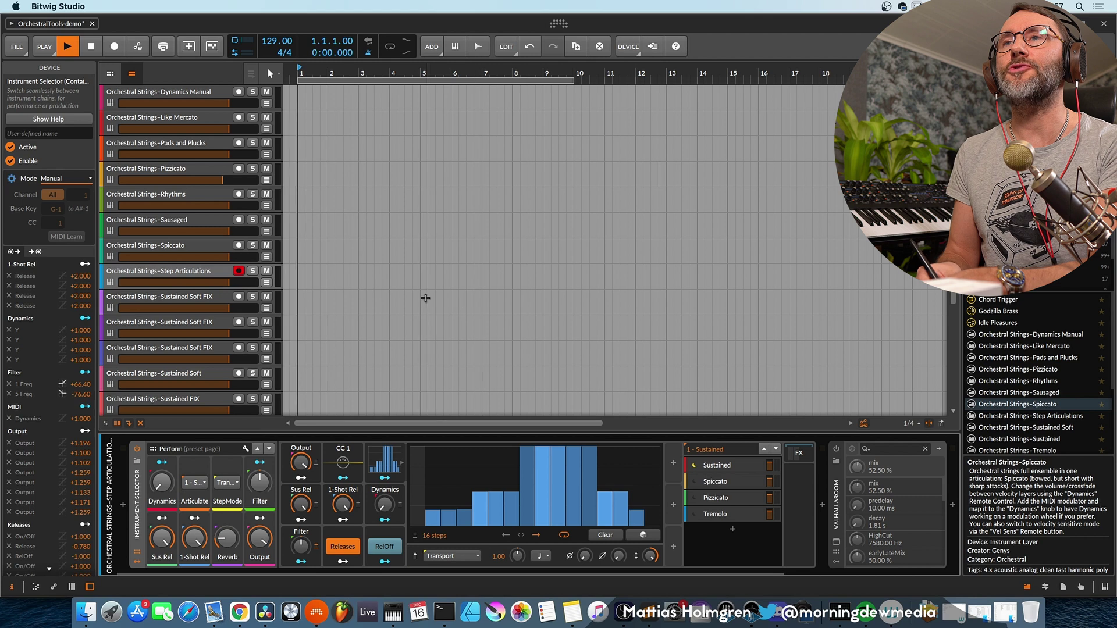
key("space")
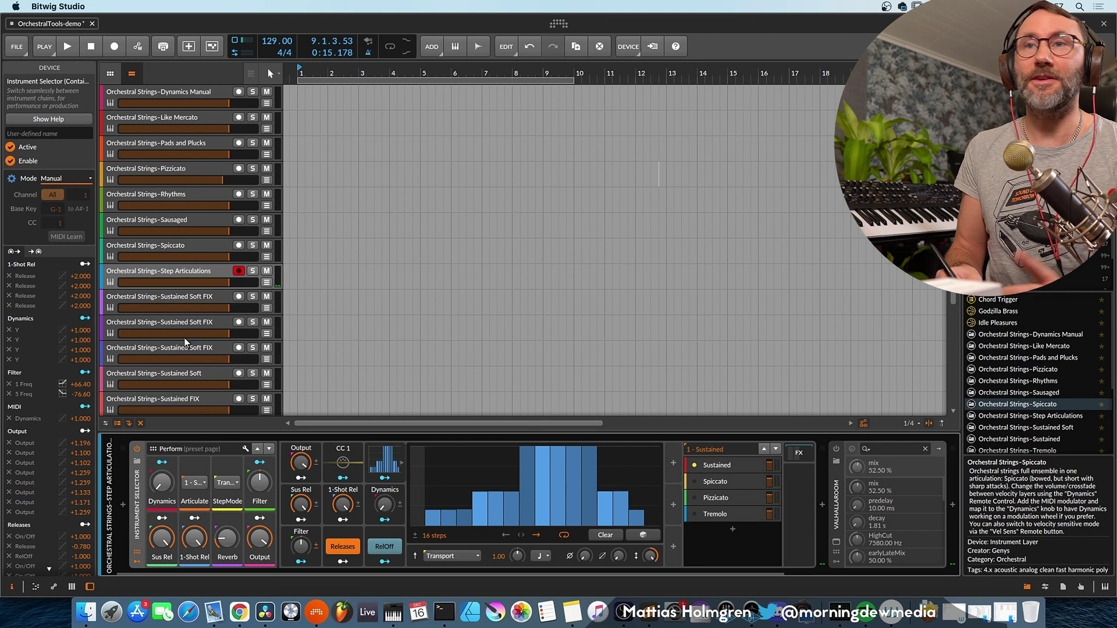
Lower the project tempo from 110 to 100 BPM, then bring Spotify forward.
left_click(205, 304)
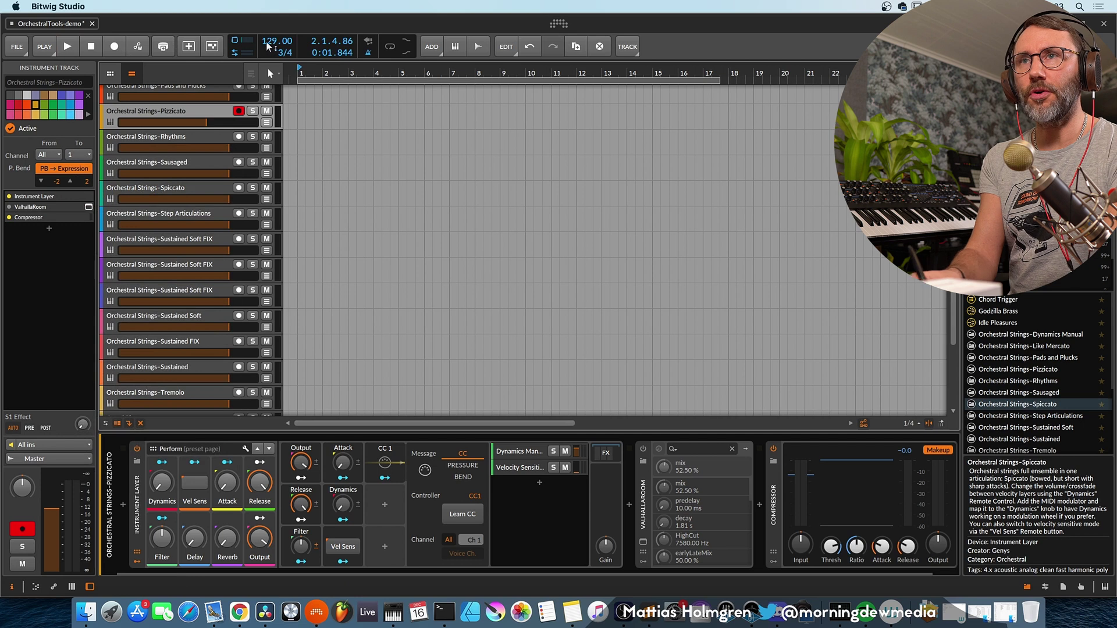
left_click_drag(277, 41, 277, 64)
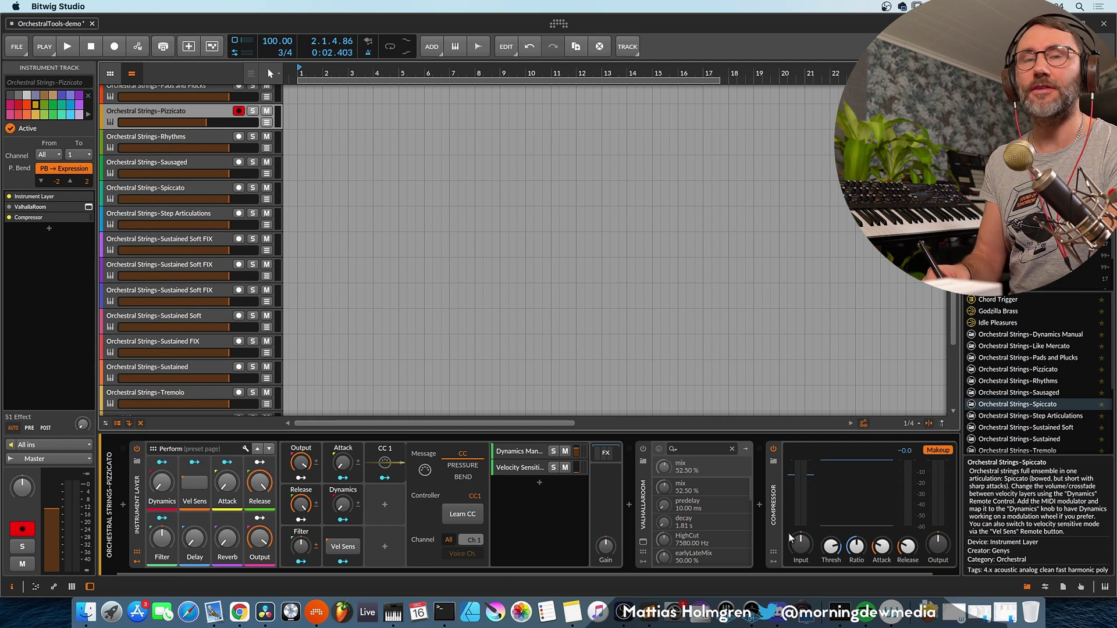
left_click(865, 612)
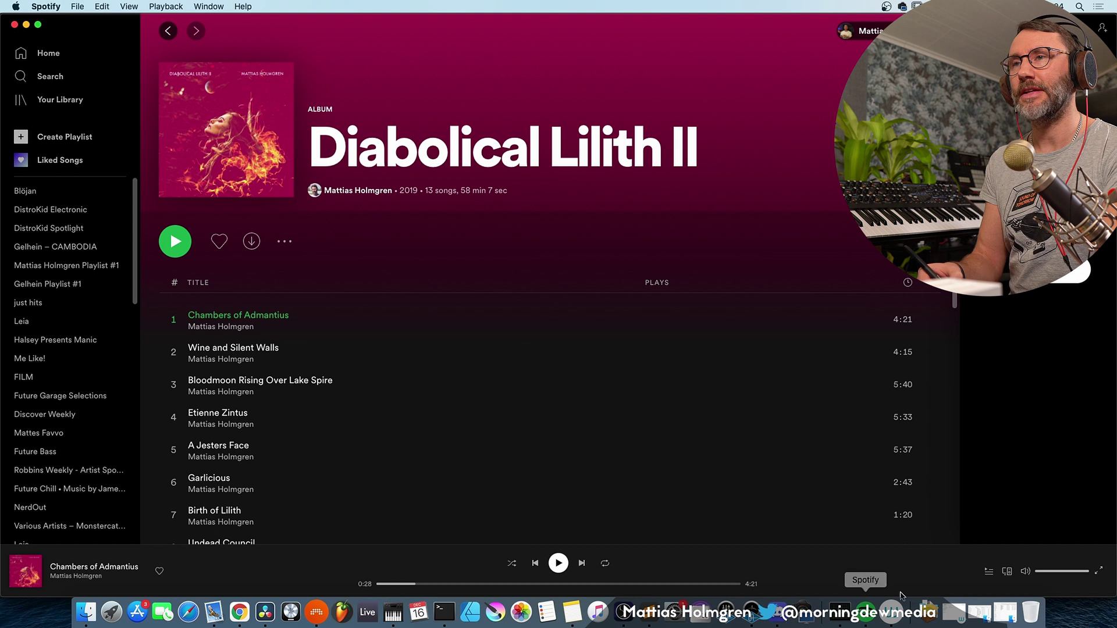
Minimize Spotify to get back to Bitwig Studio.
left_click(25, 25)
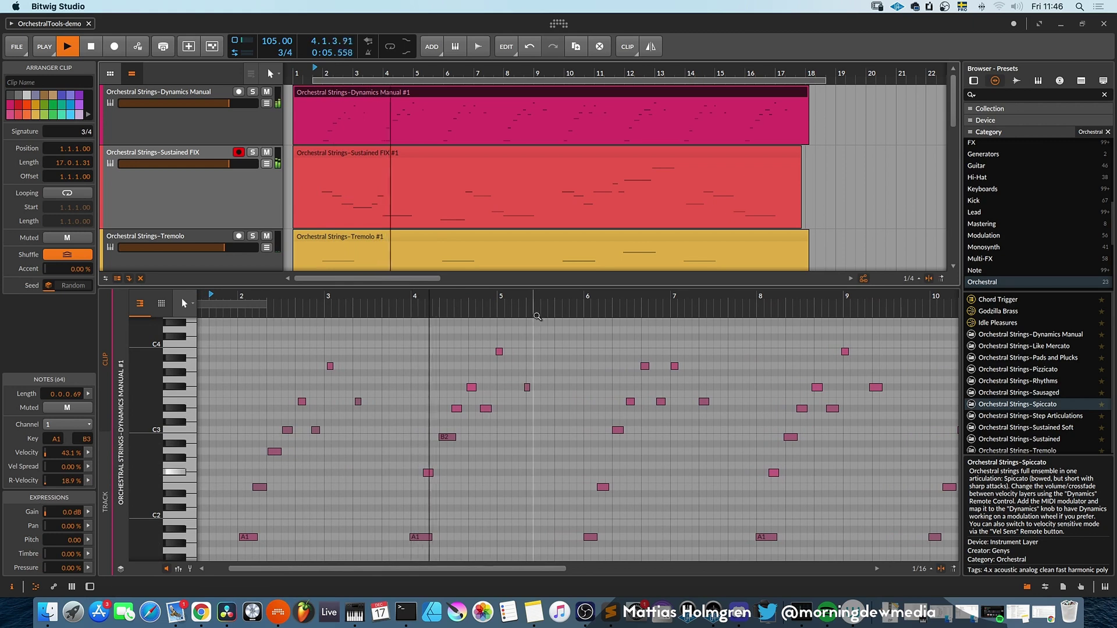
Show the Sustained FIX clip's notes and its CC1 modulation automation, zoomed in horizontally.
left_click(463, 155)
left_click(266, 165)
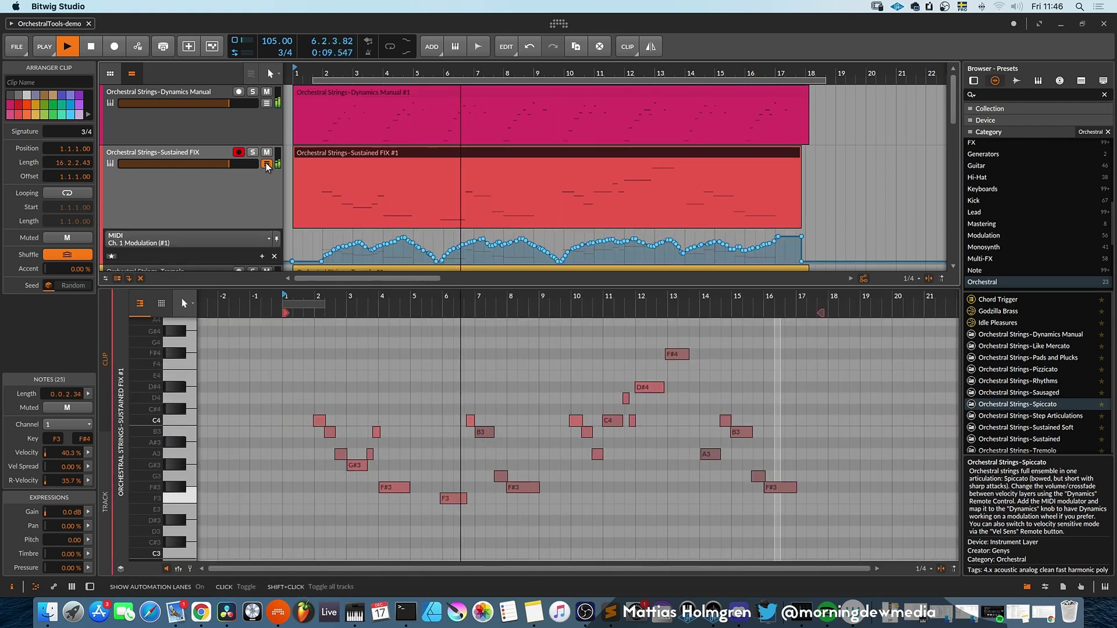
left_click_drag(609, 298, 566, 327)
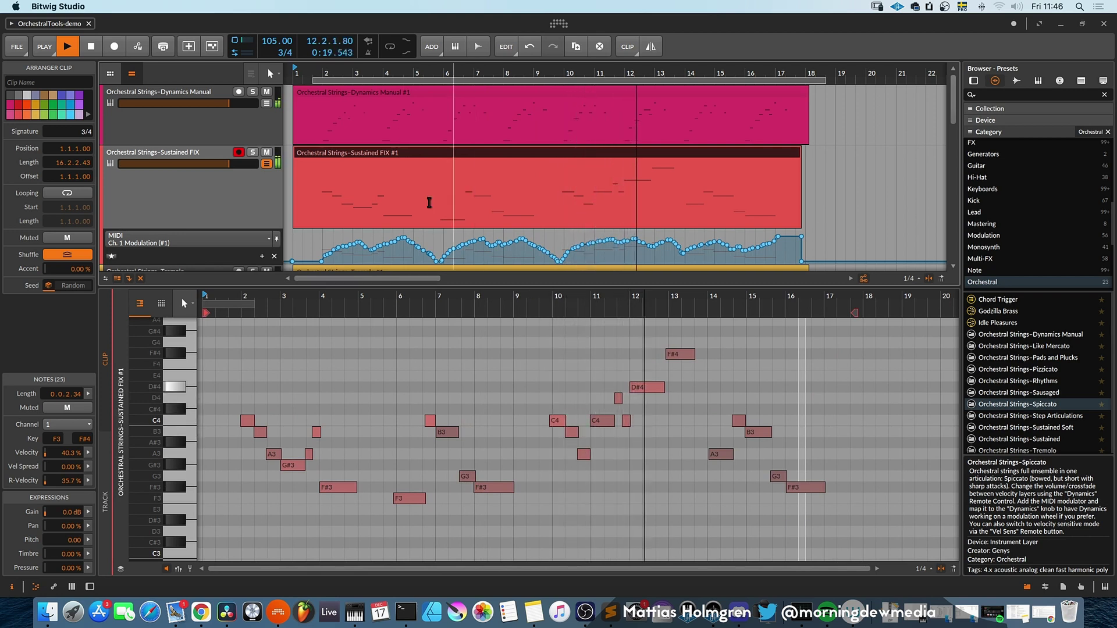
scroll(407, 200, "down", 3)
Show the Tremolo clip's notes and its CC1 modulation automation lane.
left_click(359, 197)
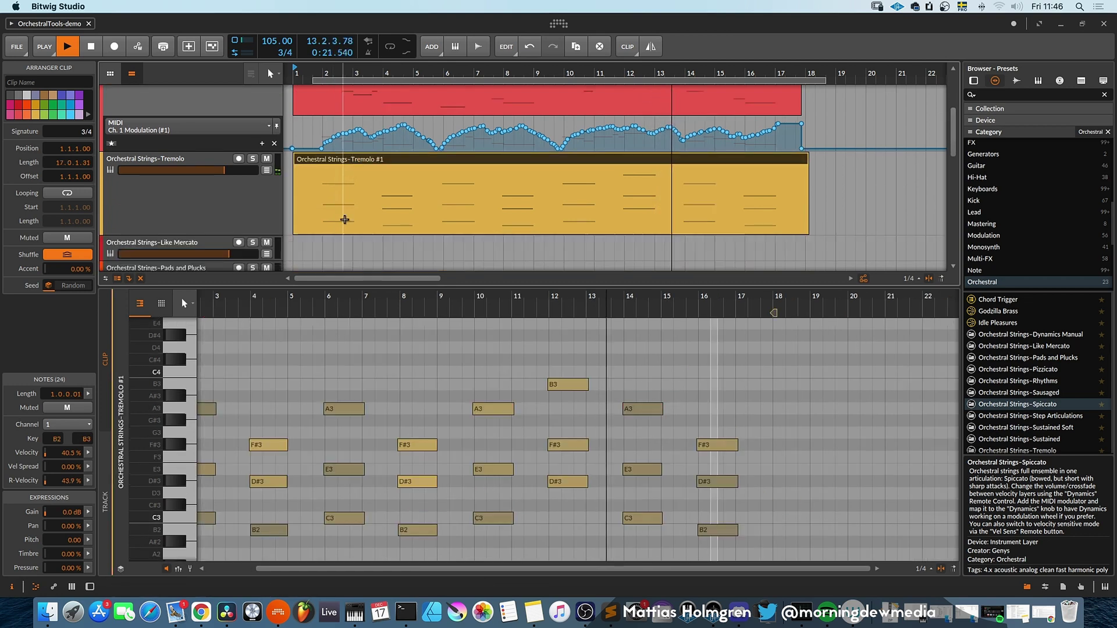
scroll(344, 219, "down", 3)
left_click(267, 128)
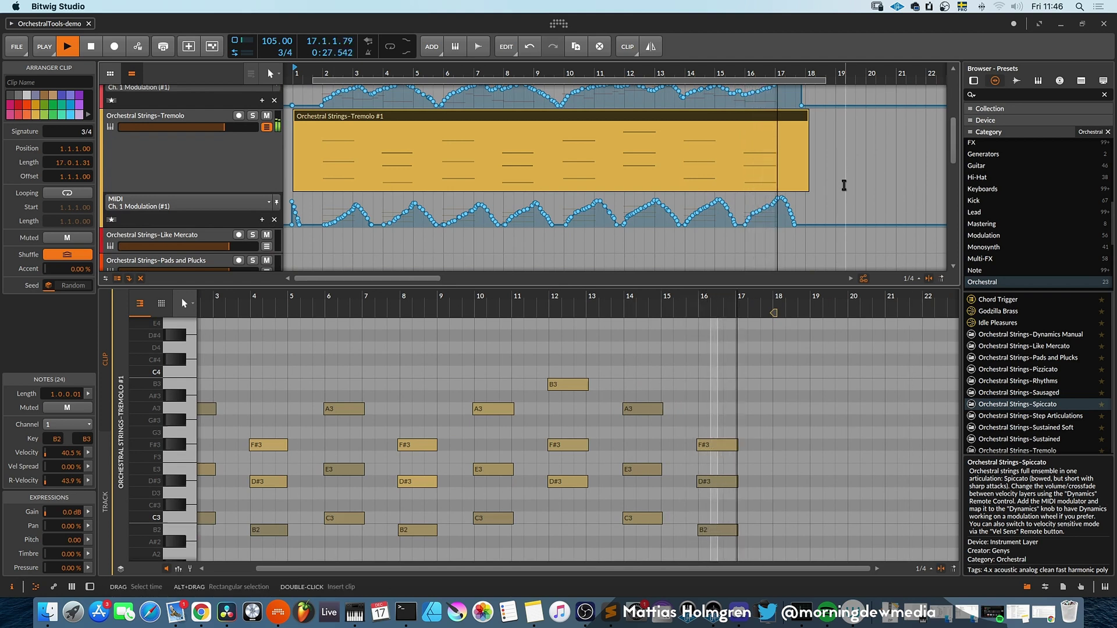
scroll(843, 192, "up", 3)
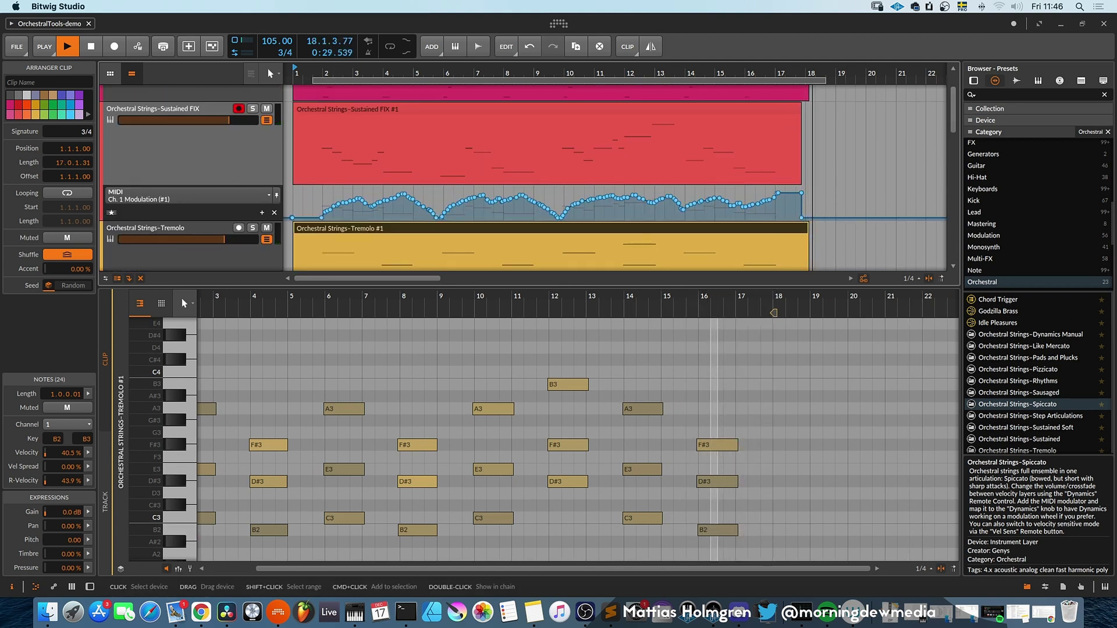